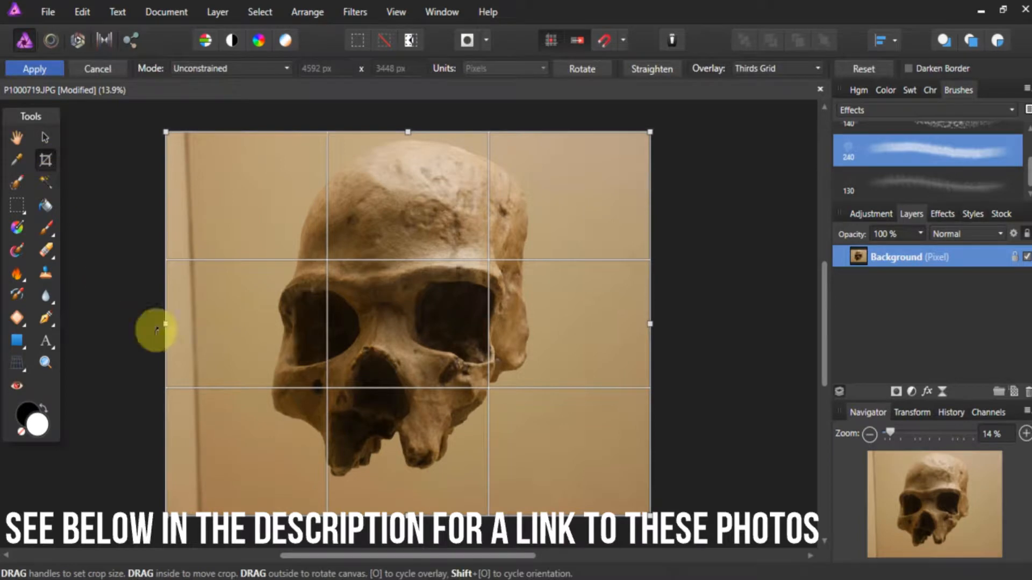
- Crop the skull photo to about 4138 × 3225 px, trimming the dark strip at its left side and some of the lower background
left_click_drag(170, 324, 213, 321)
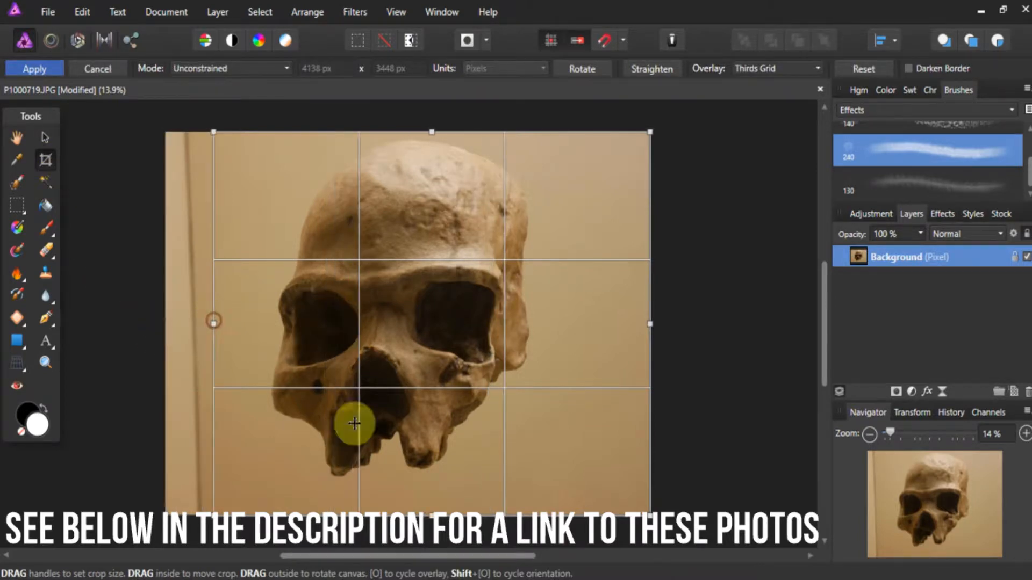
left_click_drag(428, 513, 433, 490)
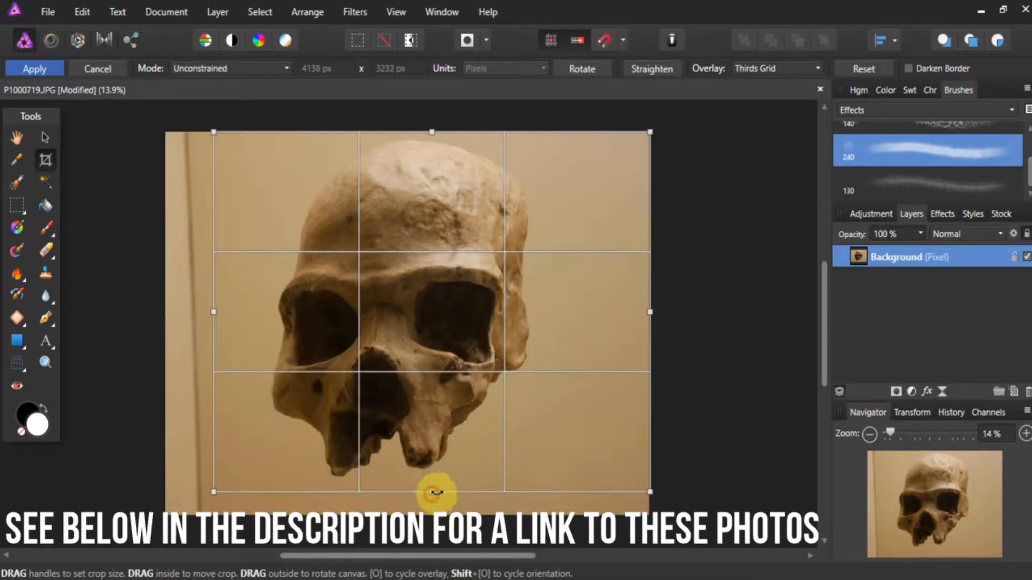
left_click_drag(473, 364, 446, 373)
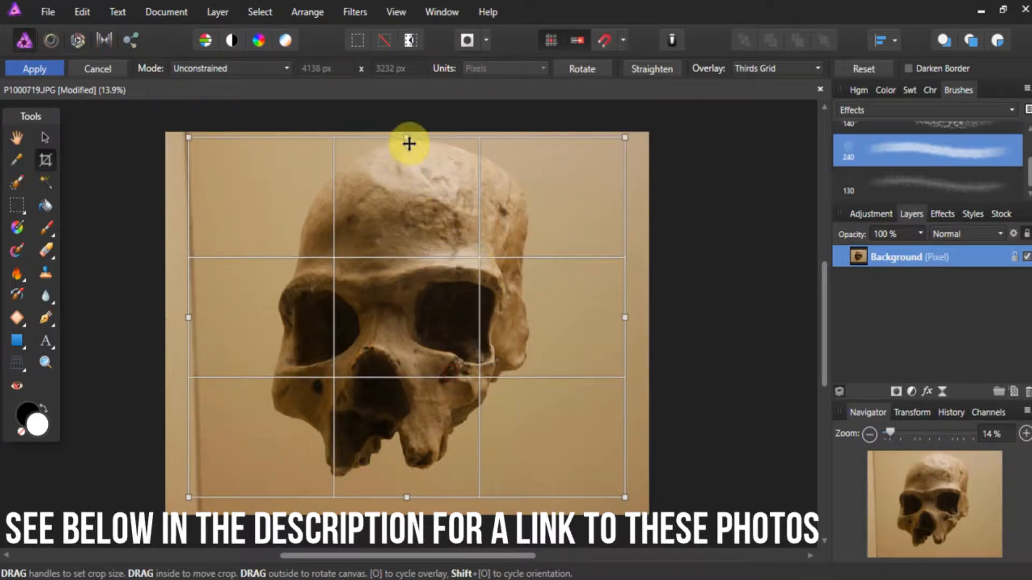
mouse_move(407, 138)
left_mouse_down()
mouse_move(398, 206)
mouse_move(401, 139)
left_mouse_up()
mouse_move(424, 233)
left_mouse_down()
mouse_move(414, 230)
mouse_move(439, 226)
left_mouse_up()
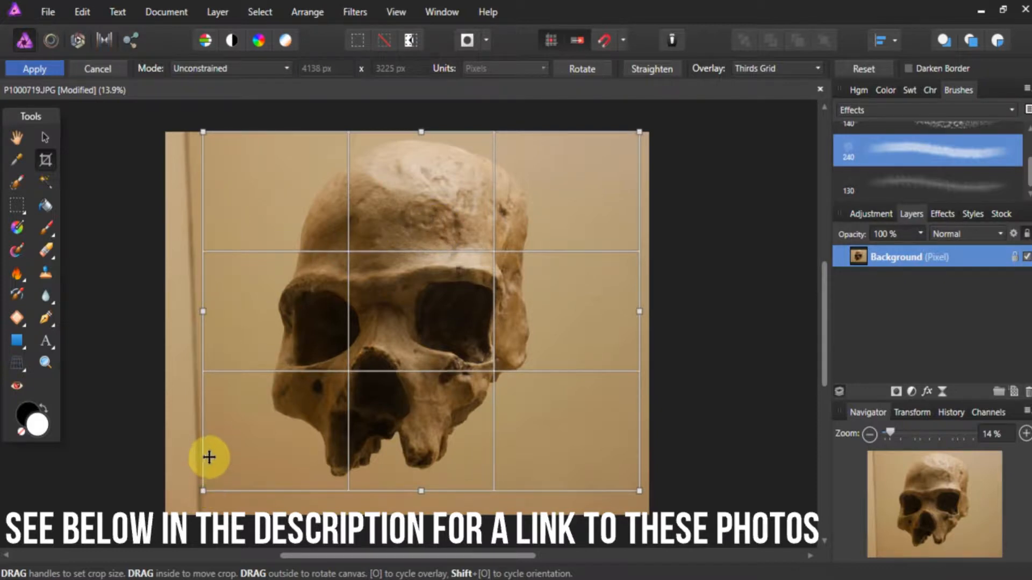
key("Return")
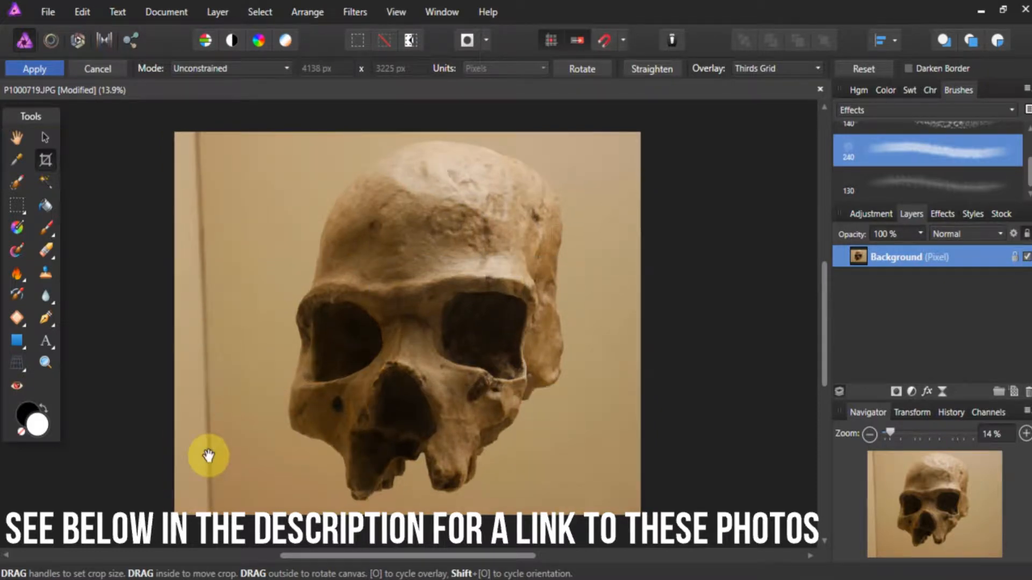
key("h")
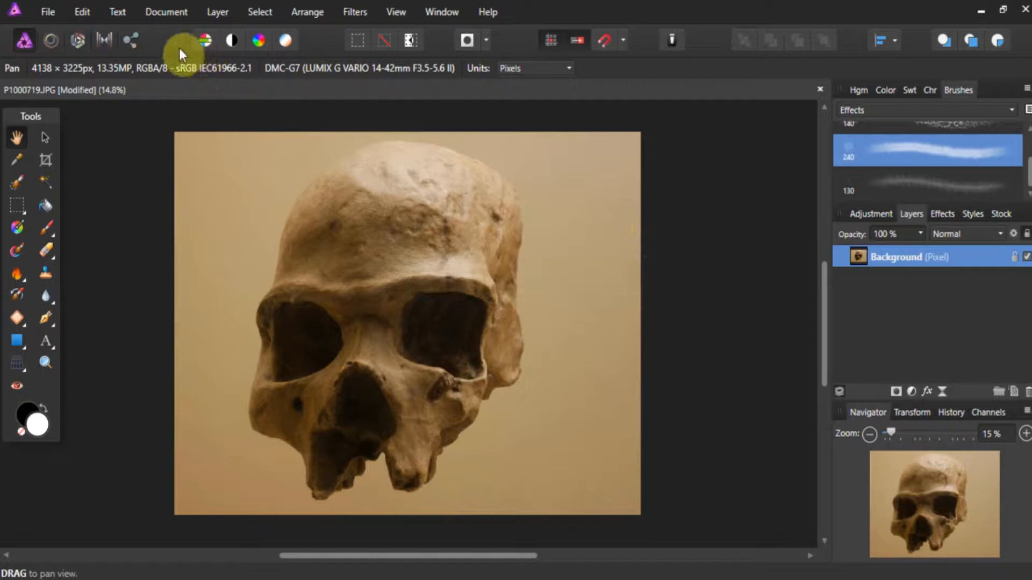
- Start tone mapping on the cropped skull photo and use the High contrast black and white preset
left_click(108, 35)
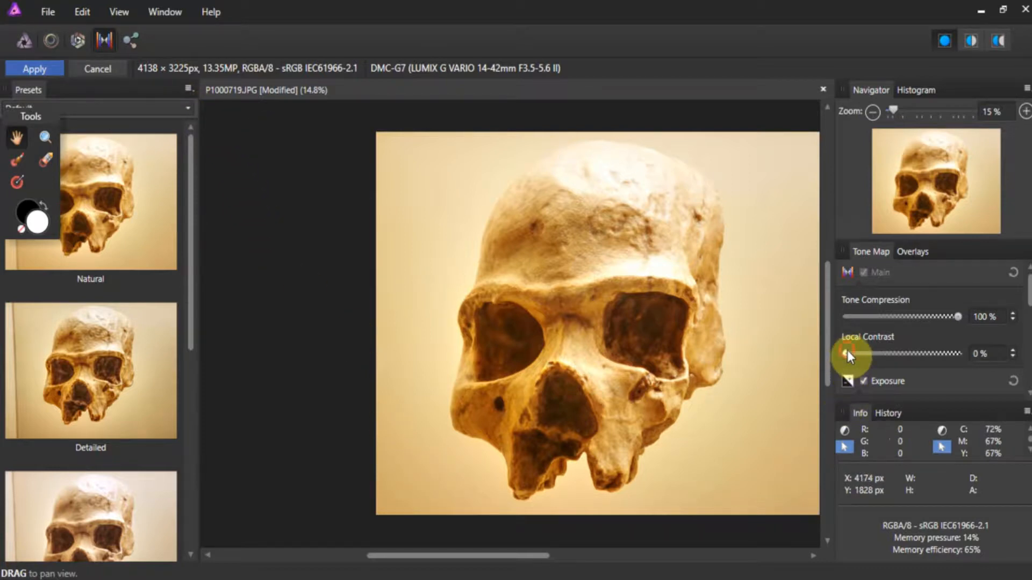
left_click_drag(847, 350, 905, 360)
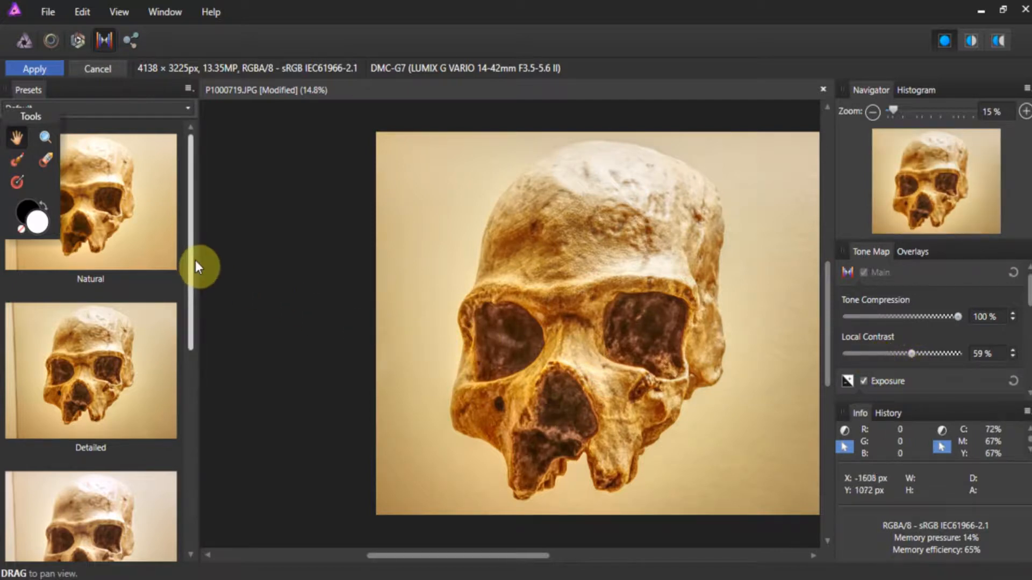
left_click_drag(193, 260, 194, 392)
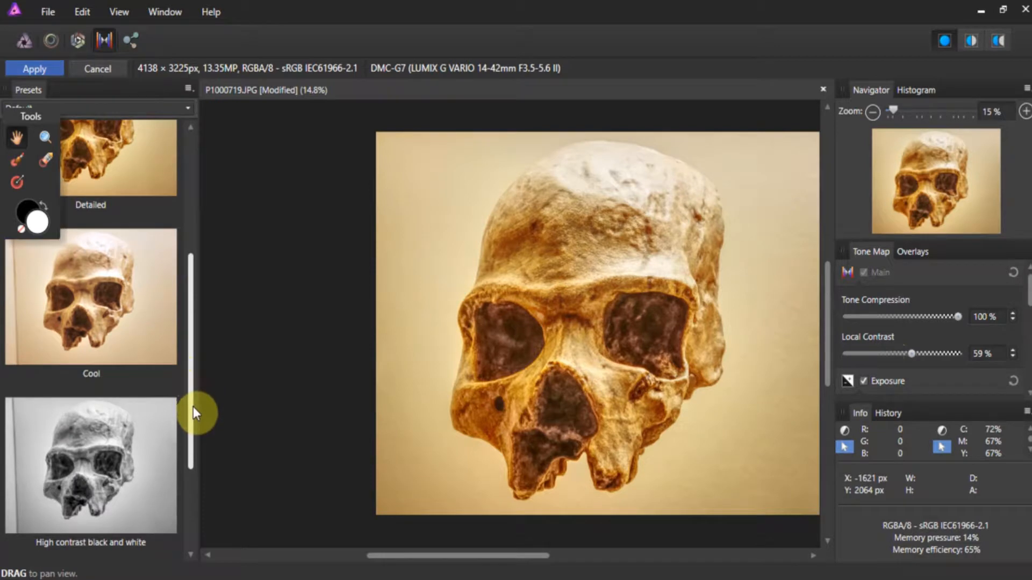
scroll(173, 410, "down", 1)
left_click(161, 411)
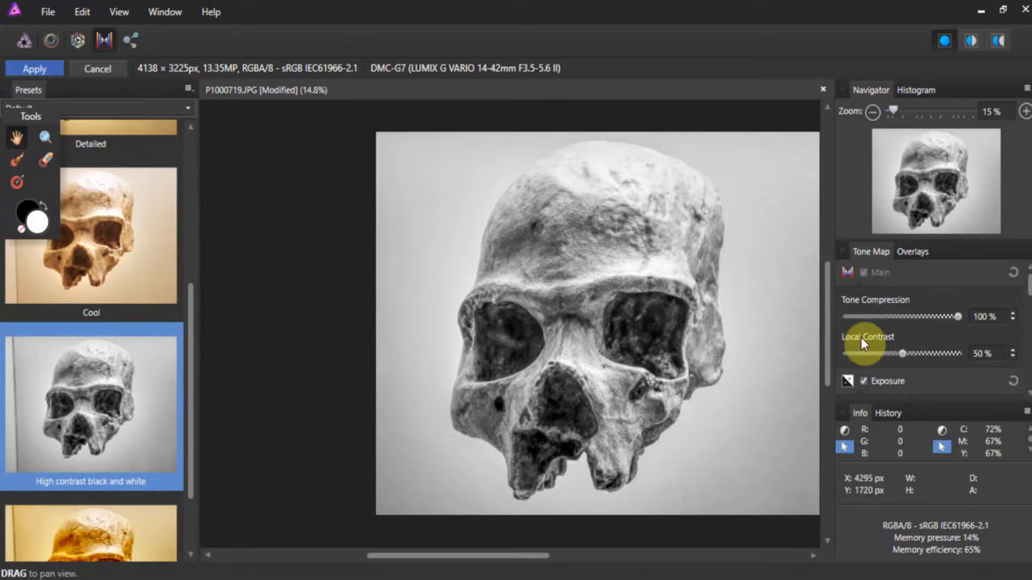
- Set the tone map's blackpoint to 1% and apply the tone mapping to the photo
scroll(886, 338, "down", 2)
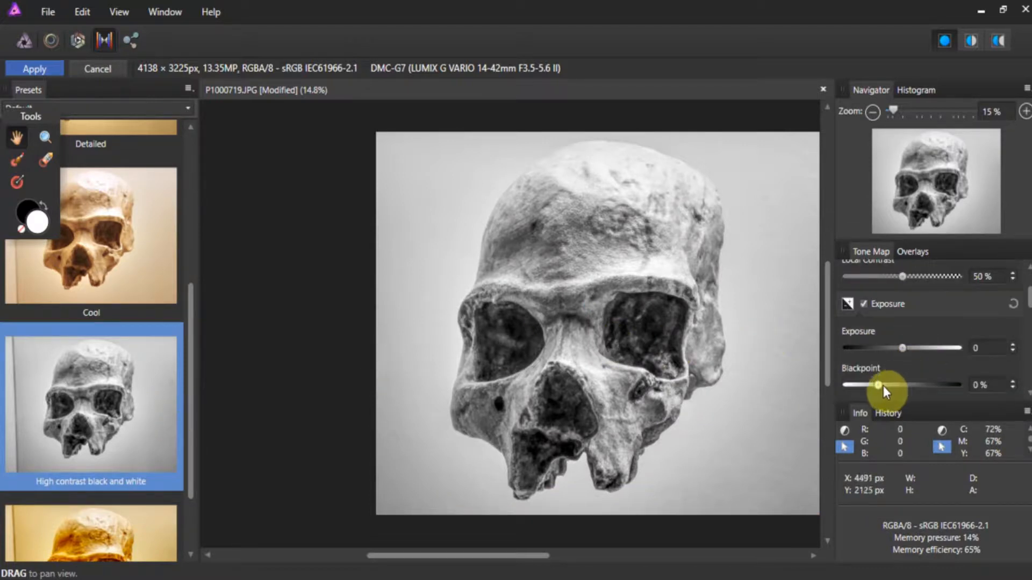
mouse_move(881, 385)
left_mouse_down()
mouse_move(923, 384)
mouse_move(881, 385)
left_mouse_up()
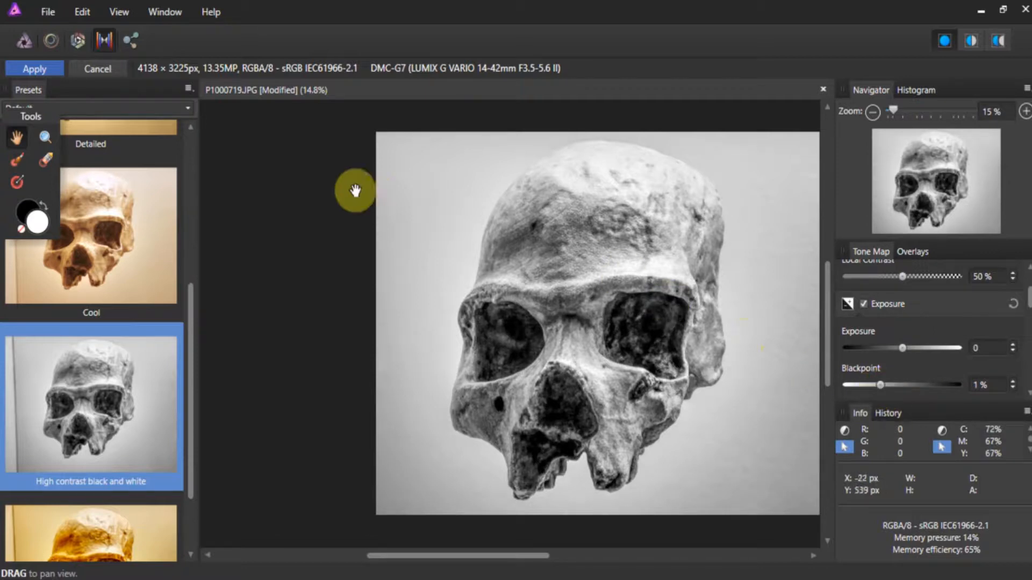
left_click(44, 69)
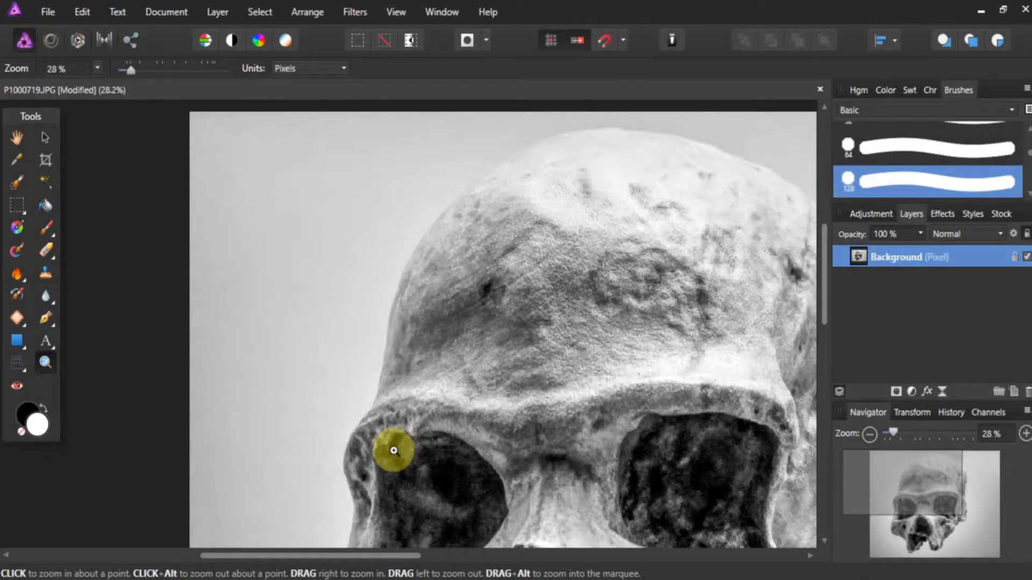
- Open the brown flower photo P1010377 from the Camera Roll folder in Pictures
left_click_drag(394, 451, 352, 557)
left_click_drag(641, 489, 376, 558)
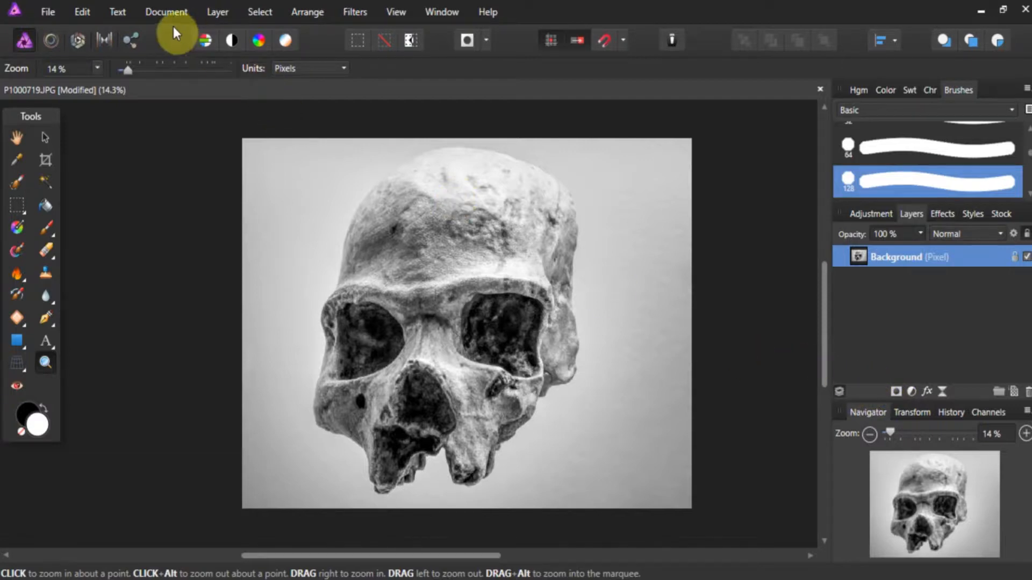
left_click(56, 14)
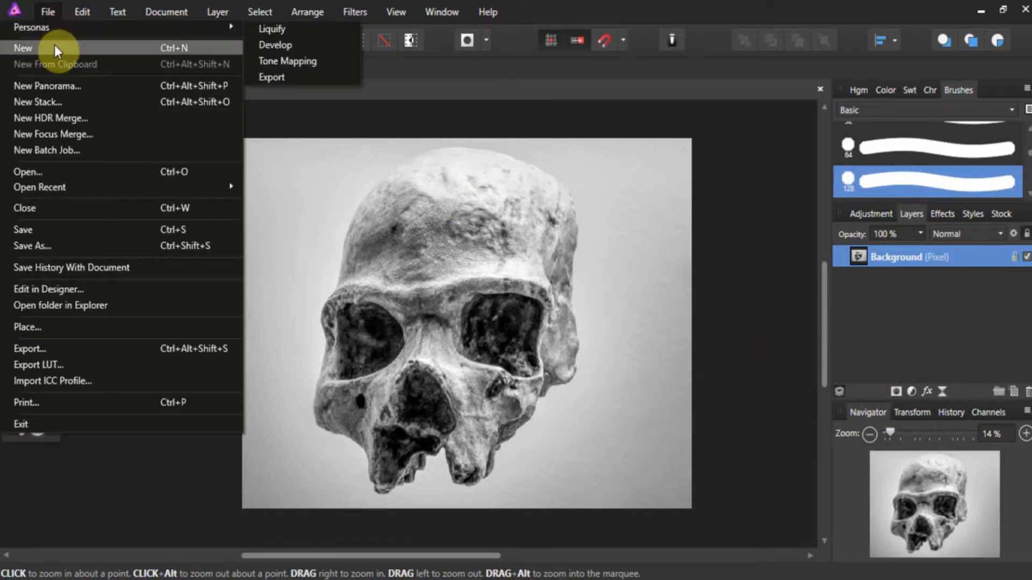
left_click(72, 168)
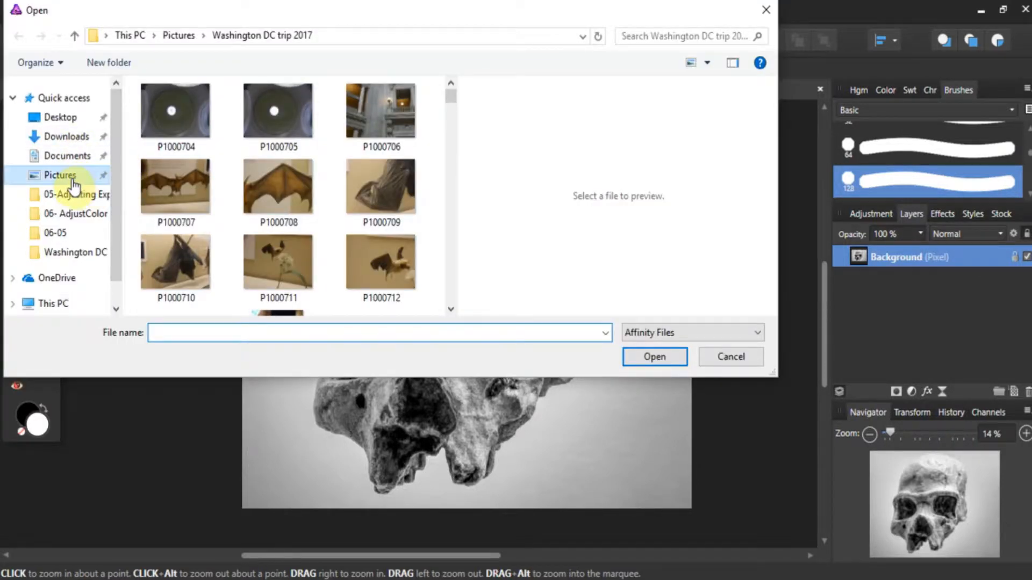
left_click(73, 182)
double_click(259, 153)
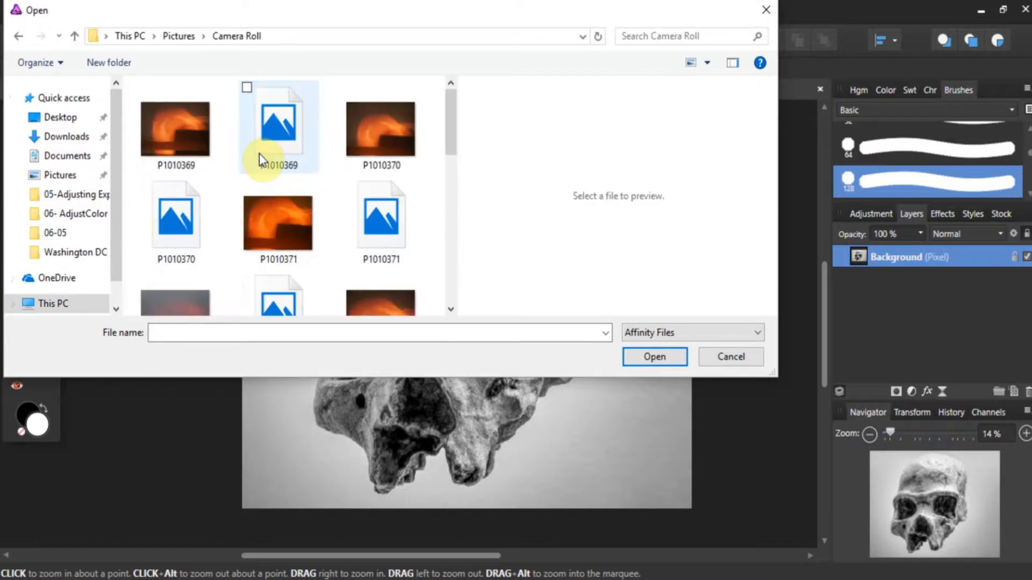
scroll(260, 161, "down", 6)
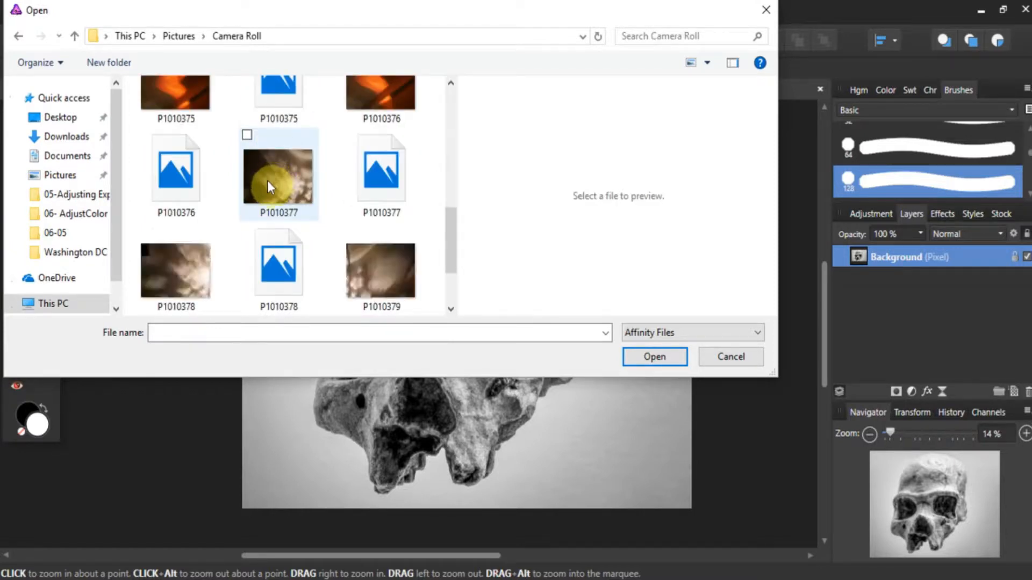
left_click(269, 182)
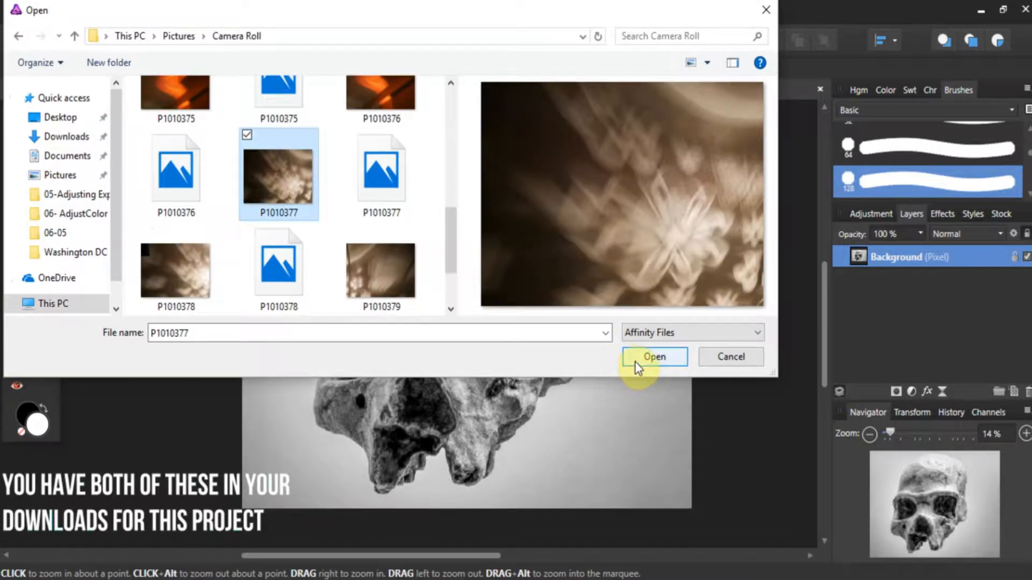
left_click(634, 361)
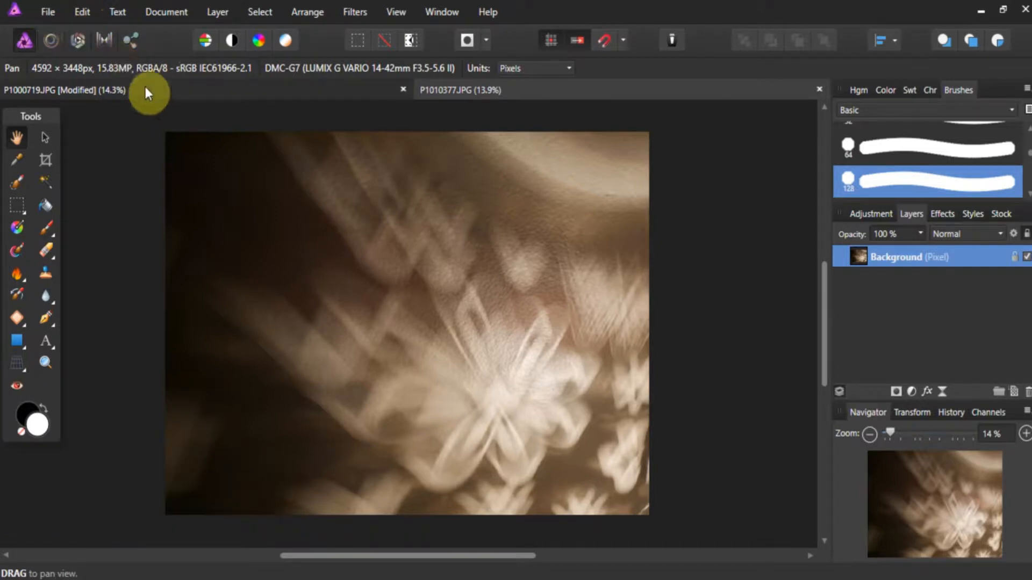
- Paste the P1010377 image into the P1000719 skull document as a new layer above the skull
left_click(85, 14)
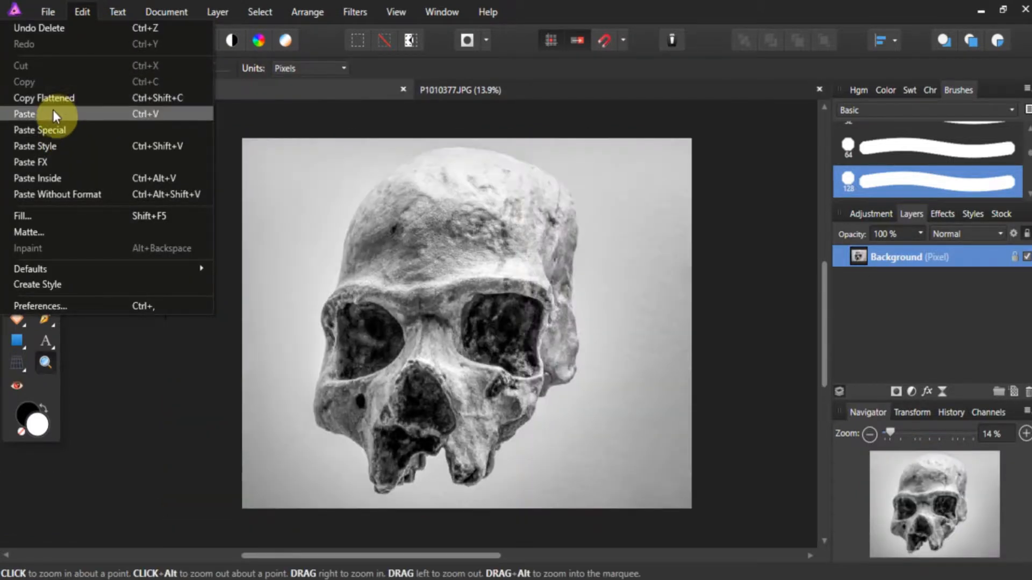
left_click(53, 111)
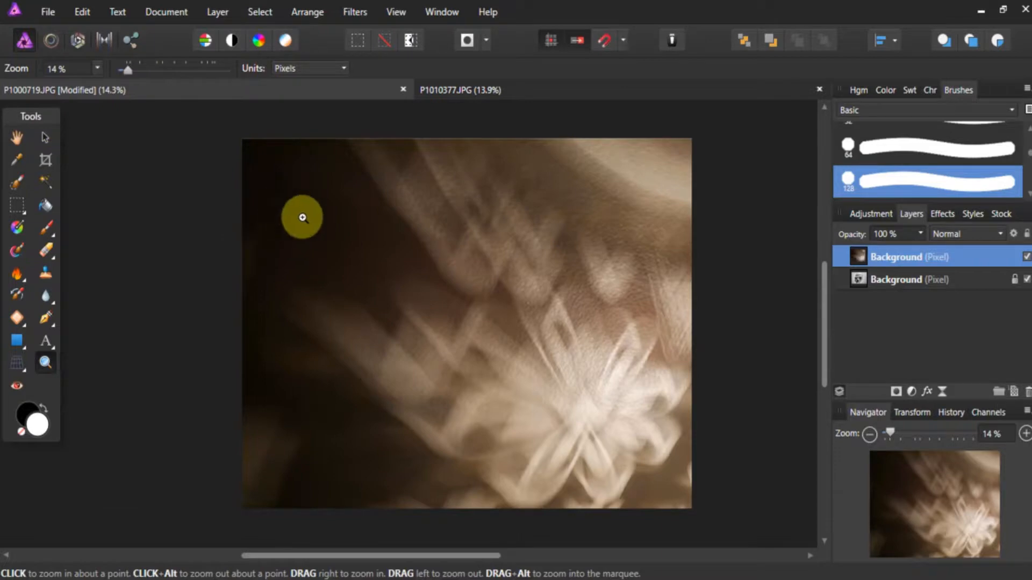
scroll(280, 233, "down", 1)
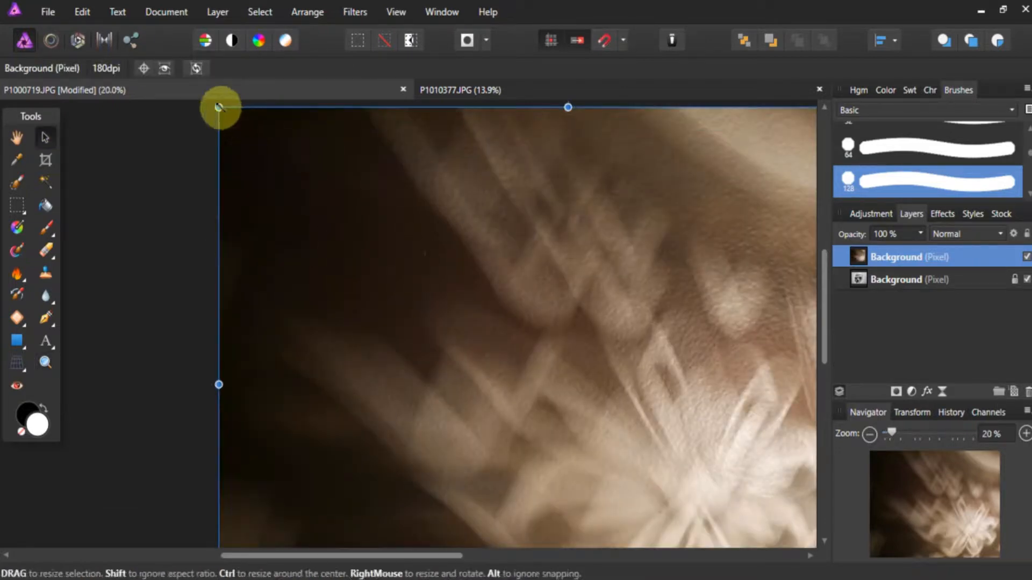
- Resize and move the pasted flower layer so that its edges match the skull canvas on all sides
left_click_drag(218, 107, 481, 339)
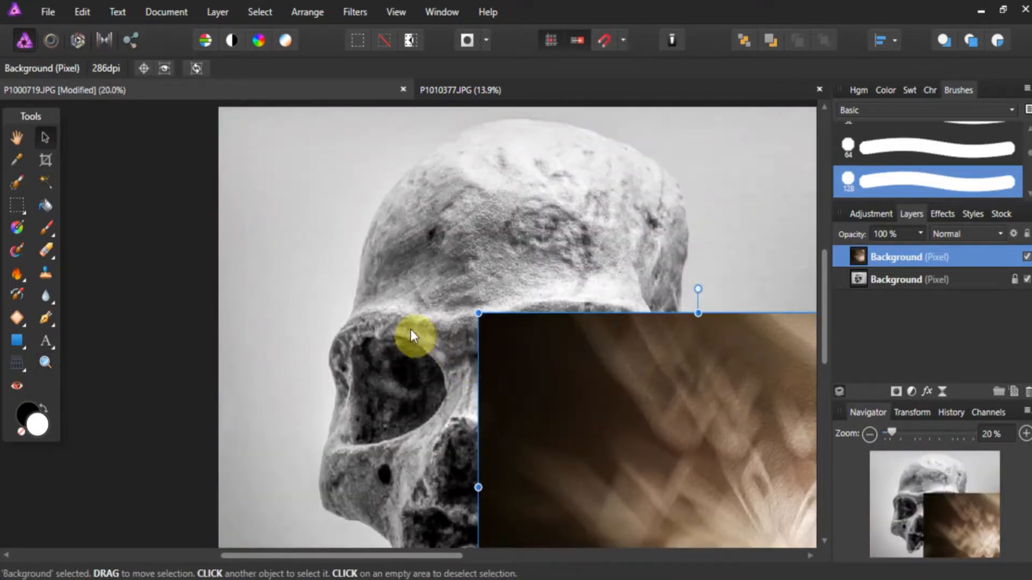
left_click_drag(598, 443, 342, 236)
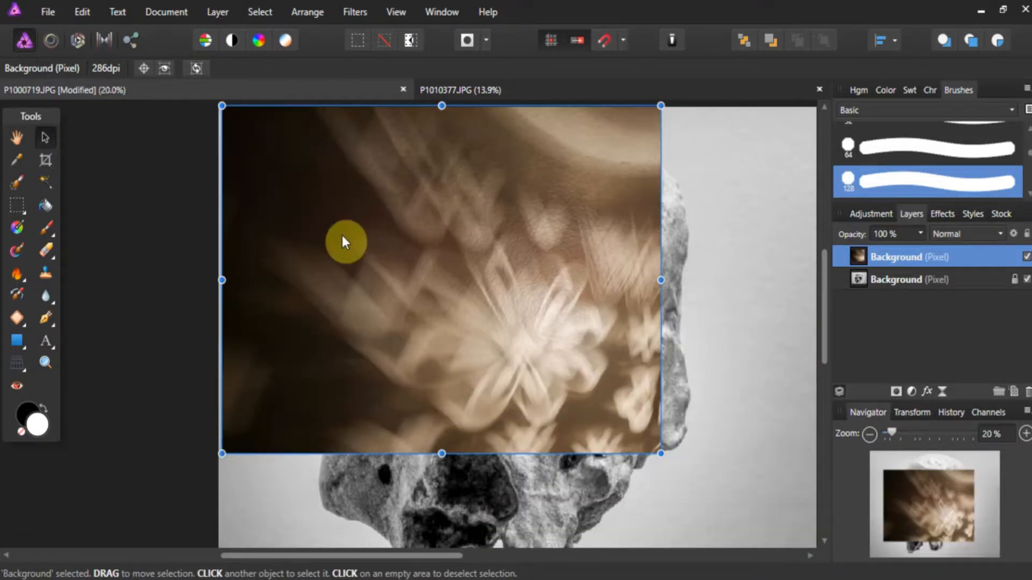
scroll(405, 301, "down", 1)
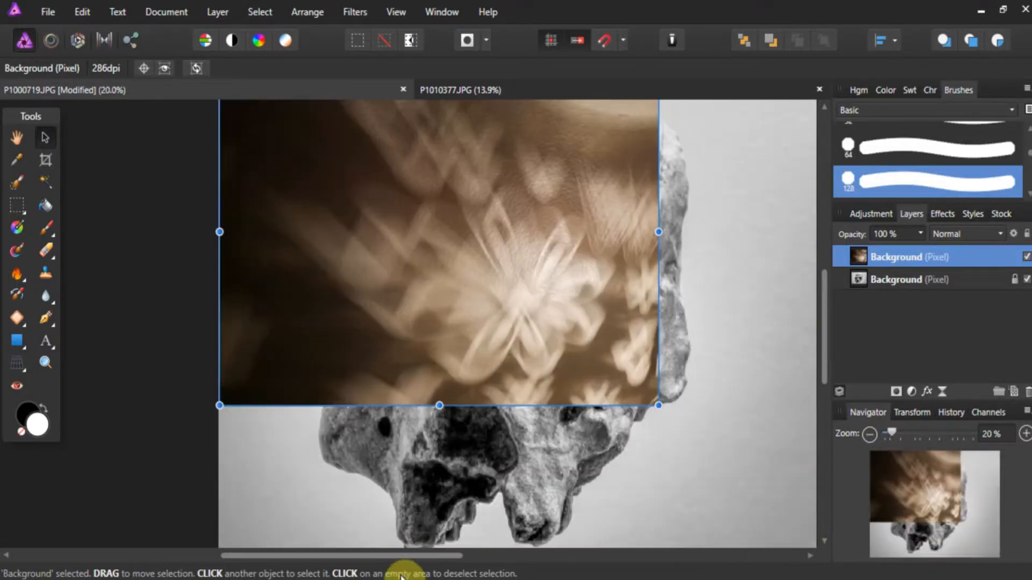
left_click_drag(661, 458, 563, 385)
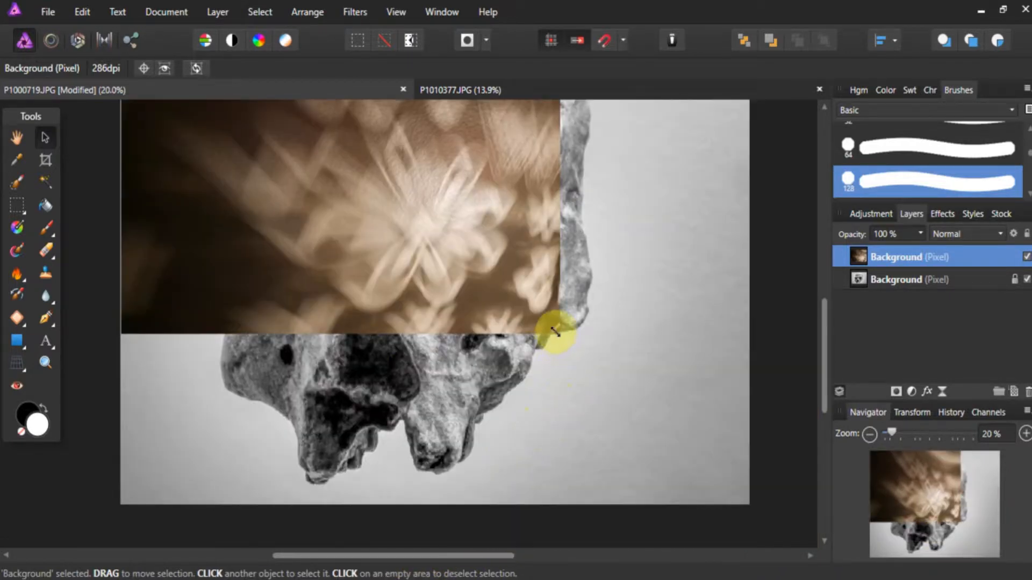
left_click_drag(555, 331, 752, 508)
left_click_drag(433, 491, 436, 503)
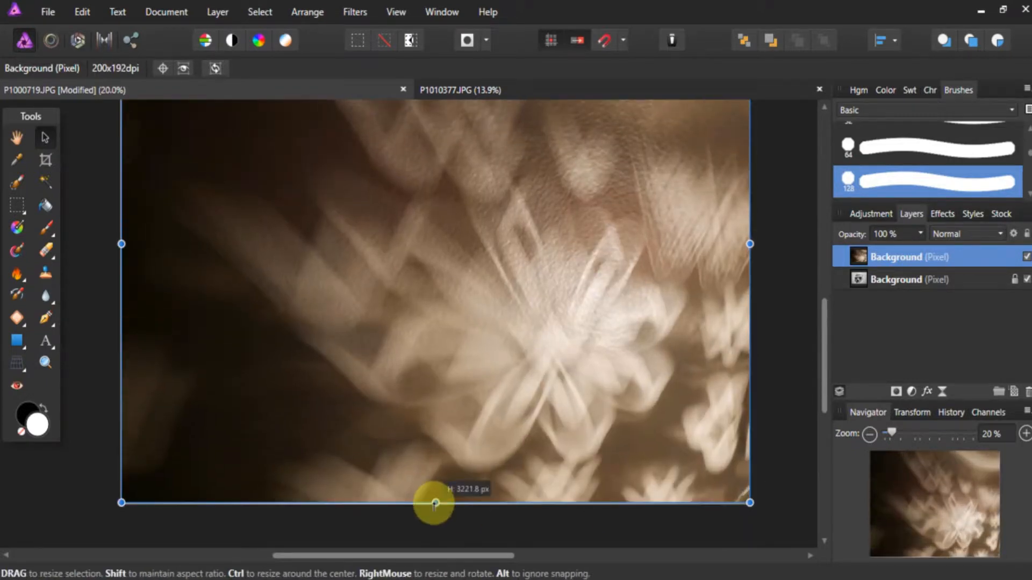
scroll(479, 472, "up", 3)
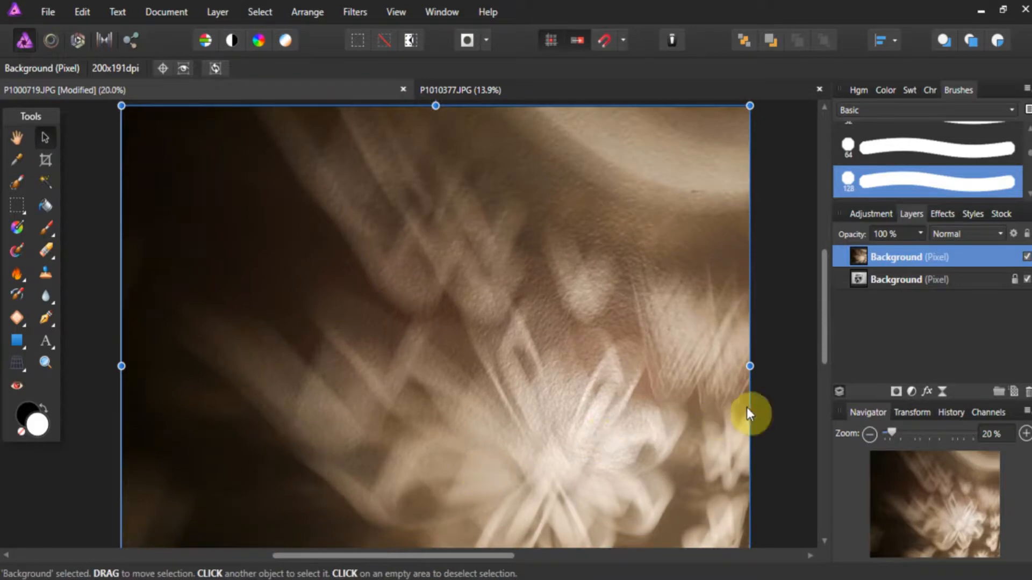
- Set the flower layer's opacity to 60% and shift the layer slightly down over the skull
left_click_drag(920, 236, 879, 248)
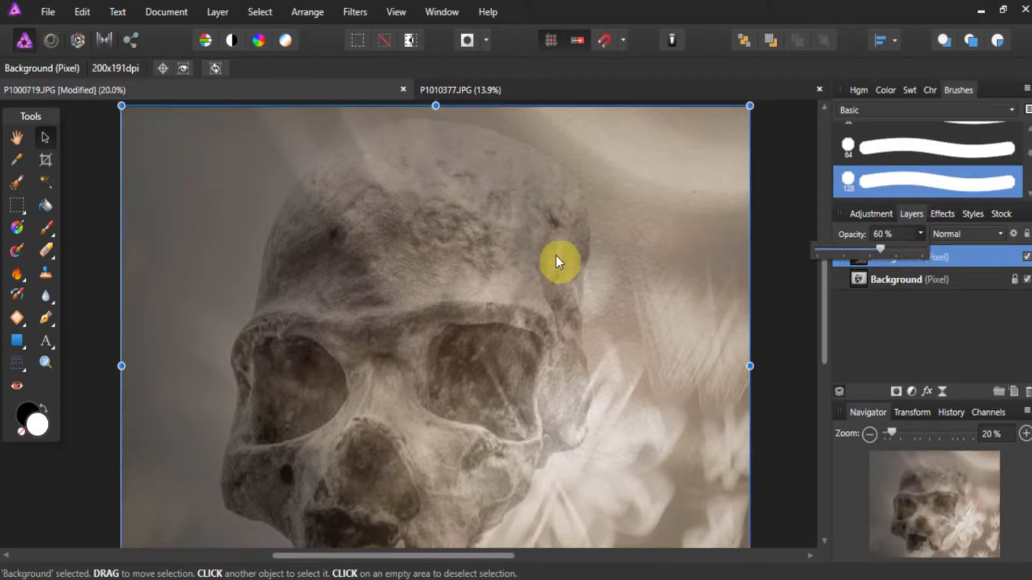
left_click_drag(567, 285, 540, 288)
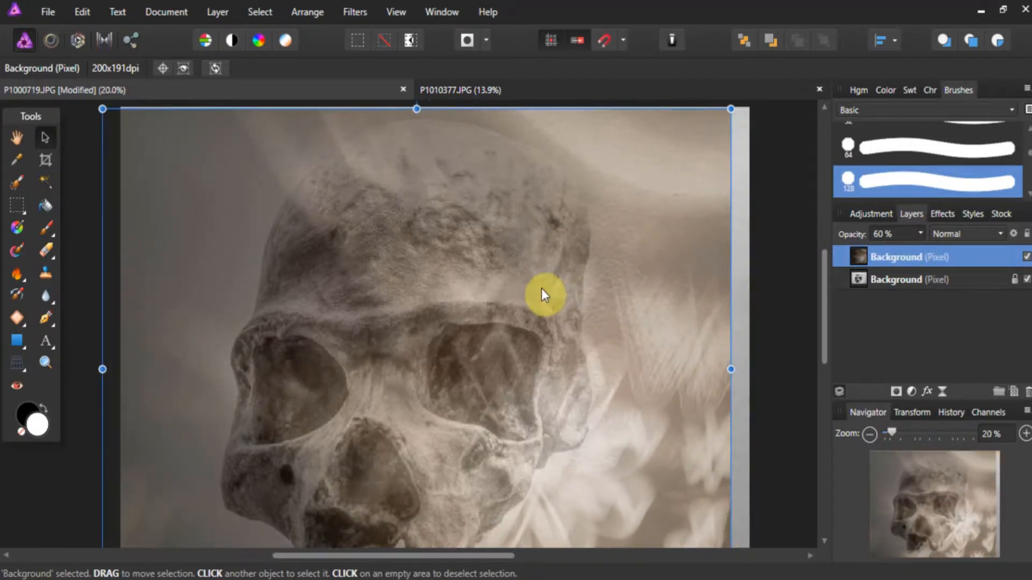
scroll(550, 286, "down", 3)
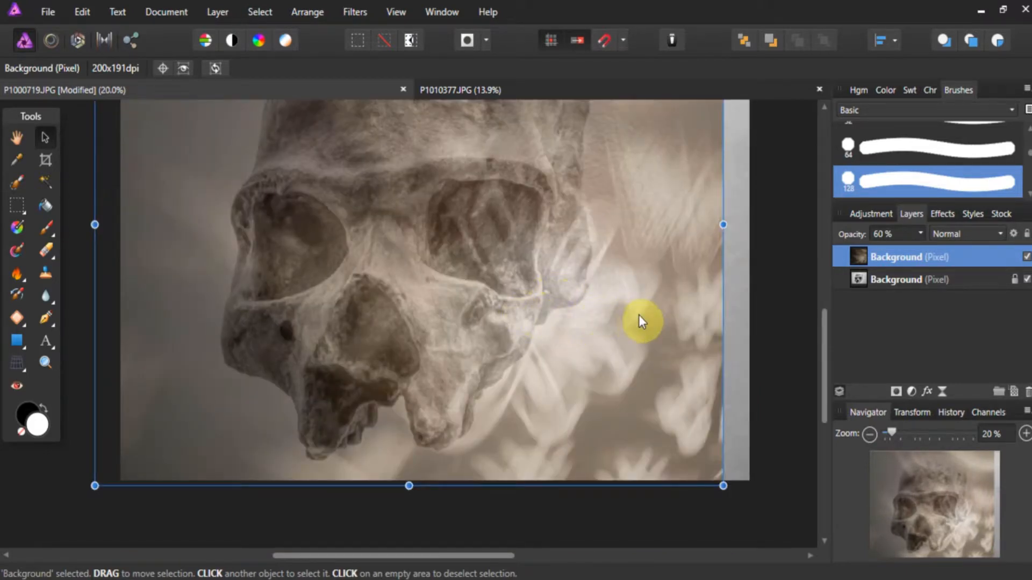
scroll(638, 315, "up", 1)
left_click_drag(638, 315, 561, 300)
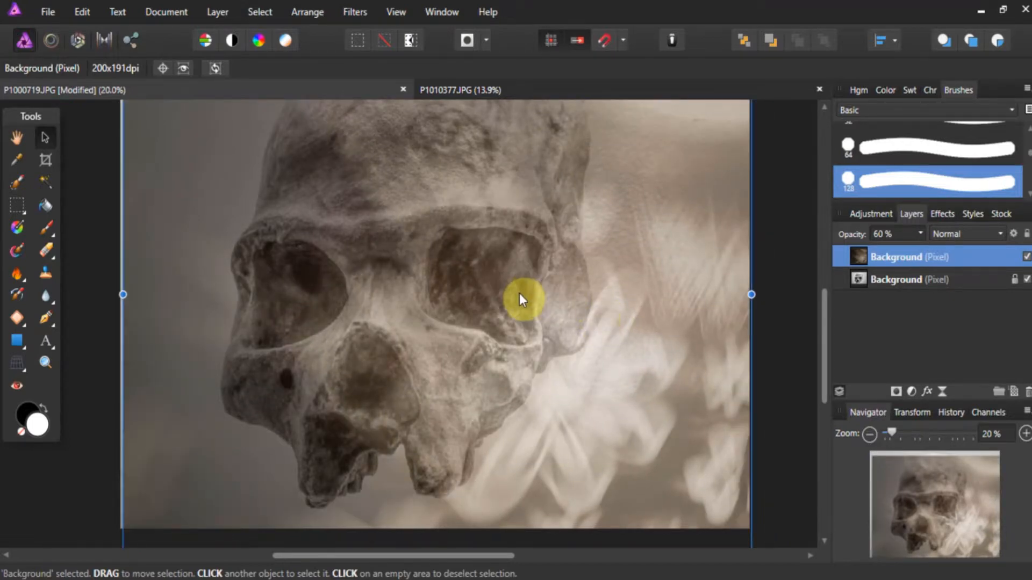
- Enlarge the flower layer from its upper-left corner so that it extends past the canvas's left edge
scroll(519, 293, "up", 2)
left_click_drag(123, 119, 186, 157)
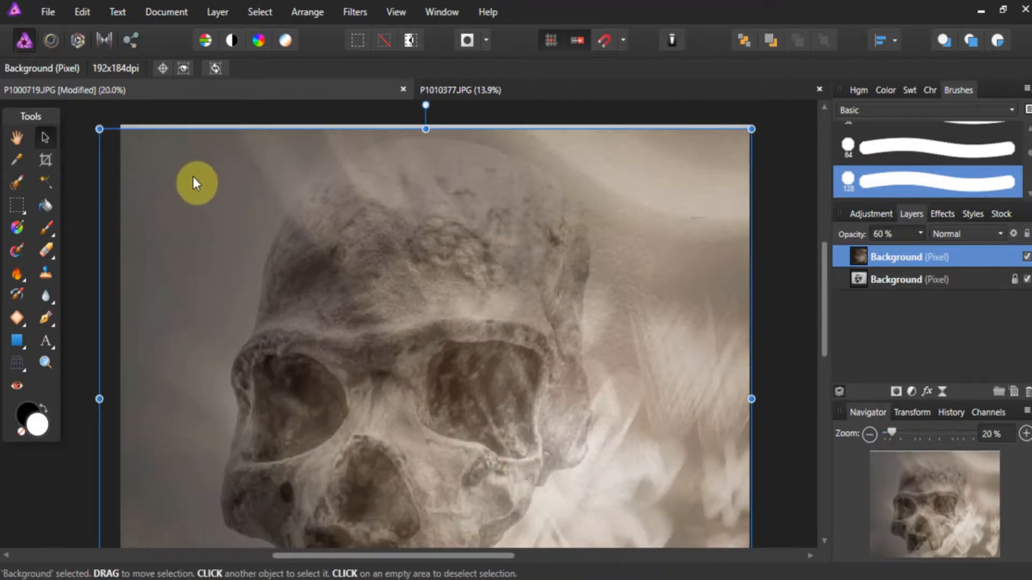
scroll(210, 220, "down", 2)
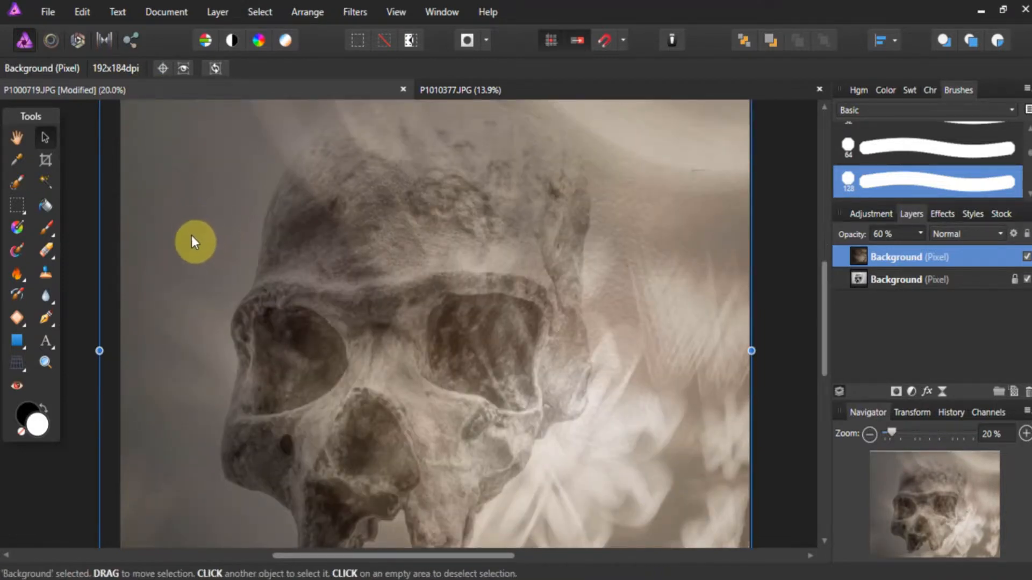
scroll(264, 299, "down", 2)
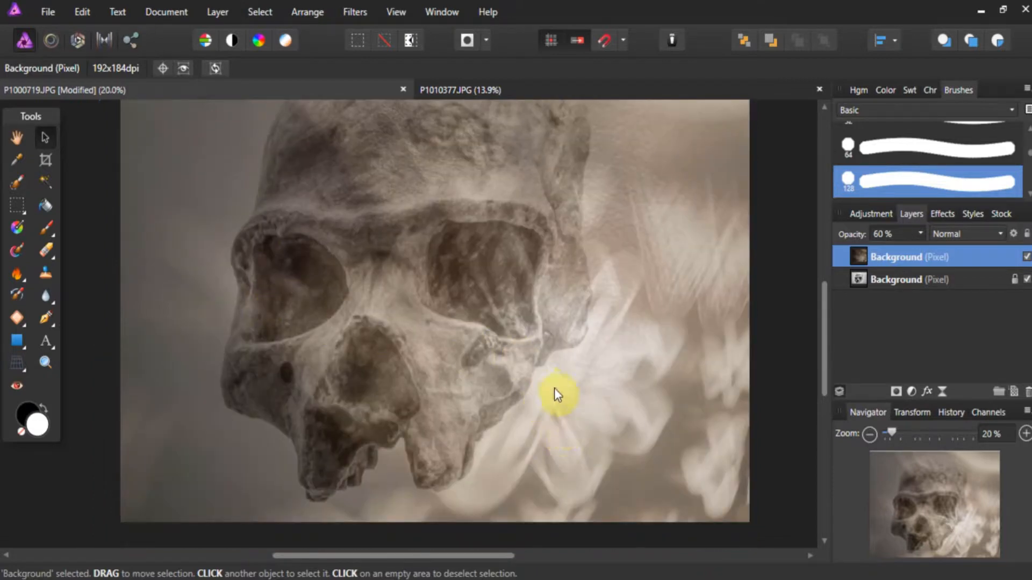
scroll(532, 414, "up", 1)
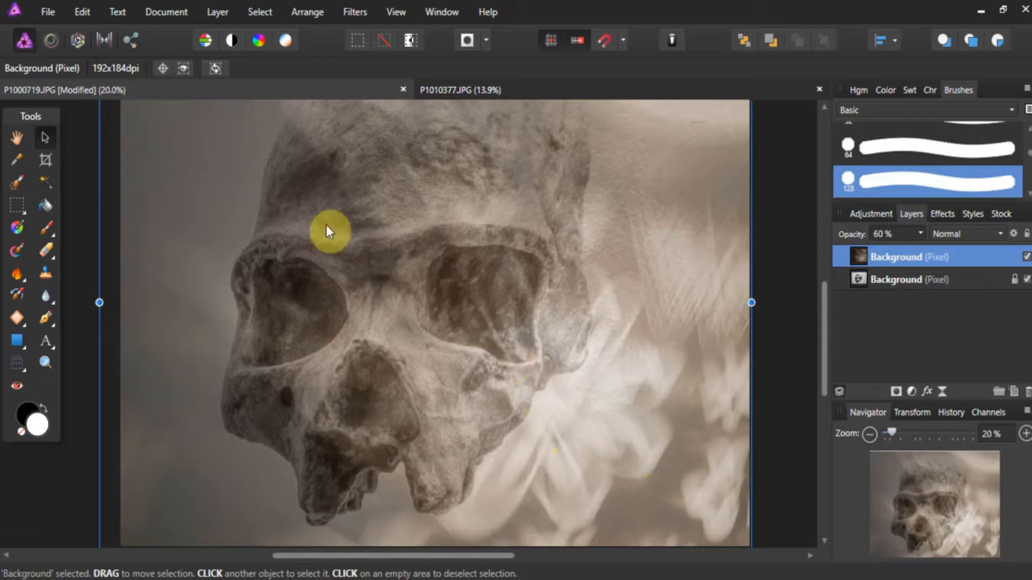
left_click(777, 296)
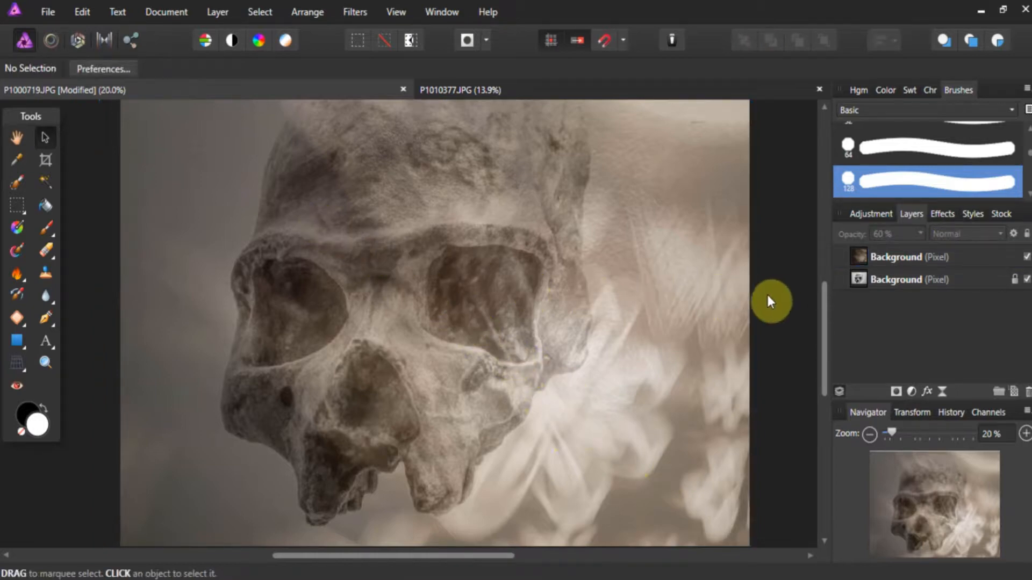
left_click(707, 299)
scroll(706, 299, "up", 1)
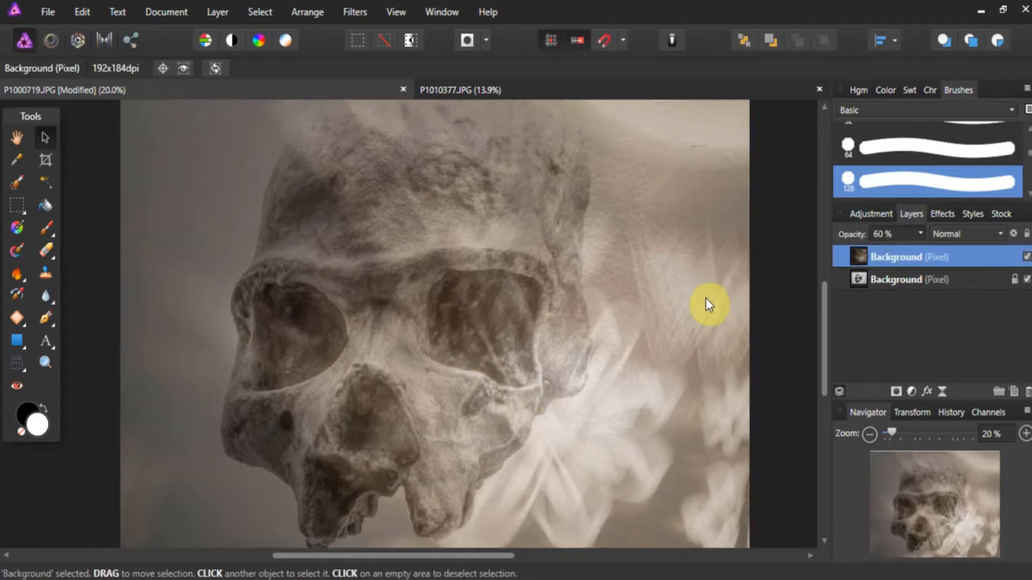
scroll(704, 299, "up", 2)
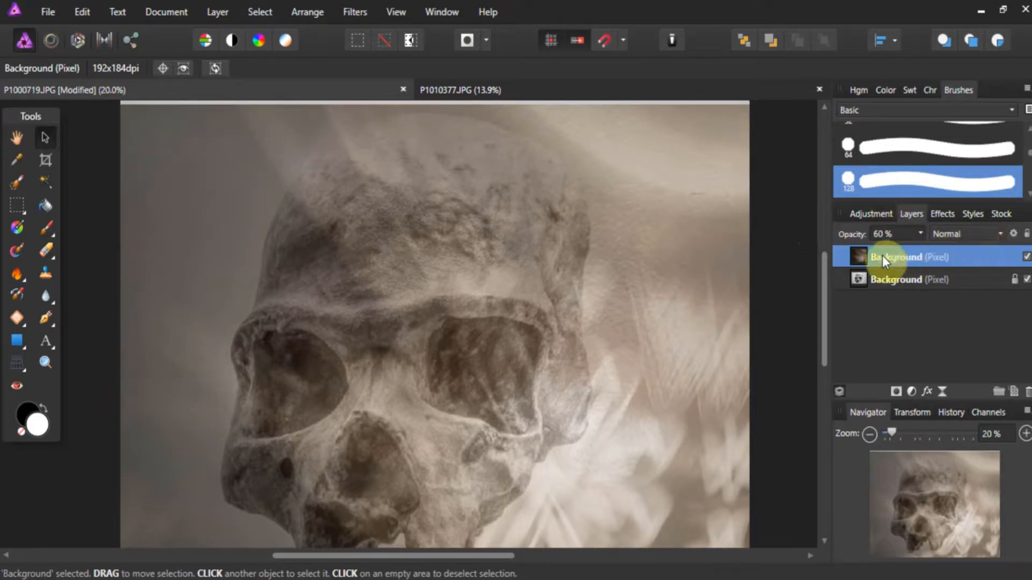
- Set the flower layer's blend mode to Color Burn
left_click(863, 259)
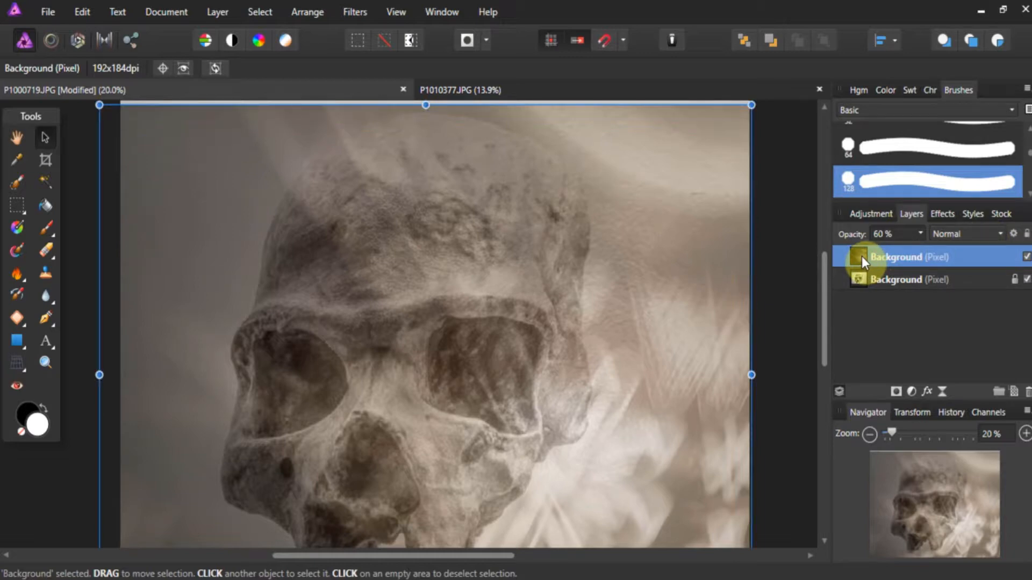
left_click(997, 238)
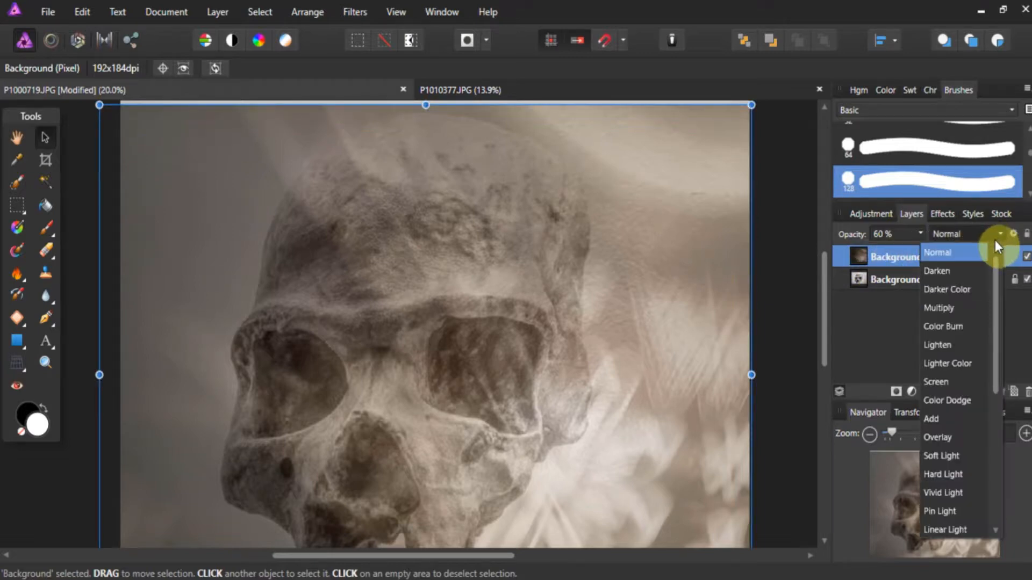
scroll(962, 264, "down", 2)
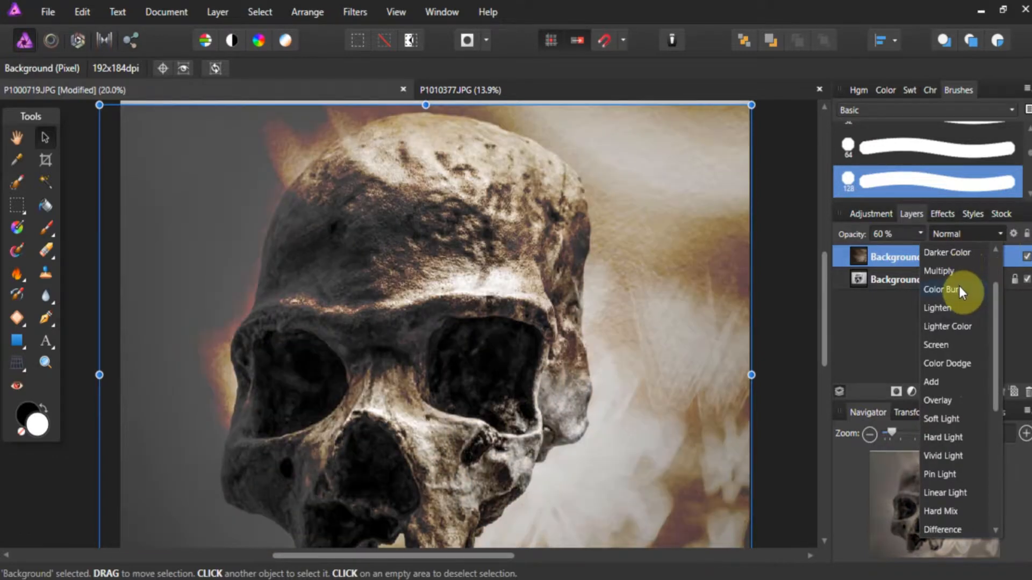
left_click(958, 289)
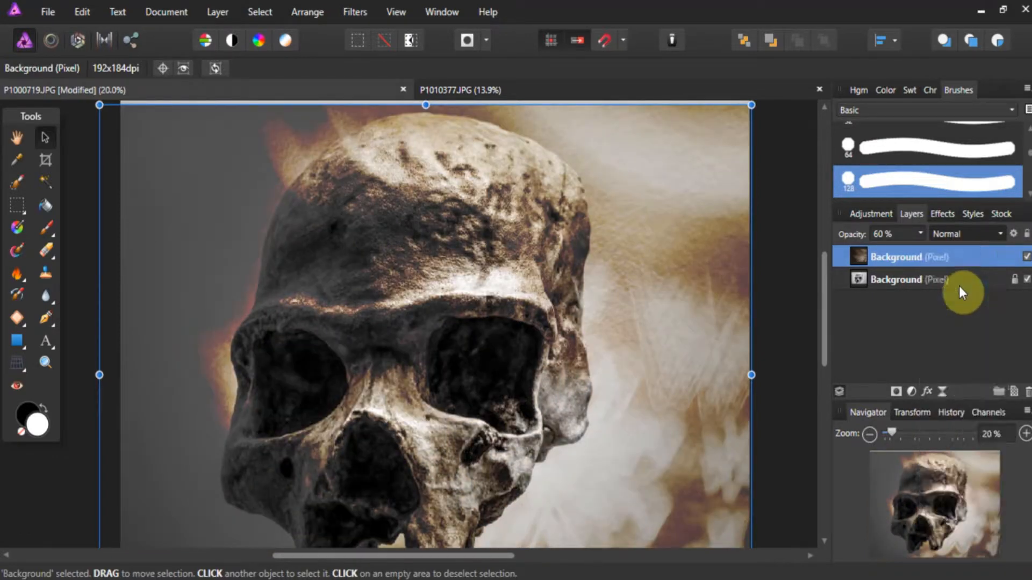
- Preview further blend modes on the flower layer and set it to Linear Light
left_click(54, 366)
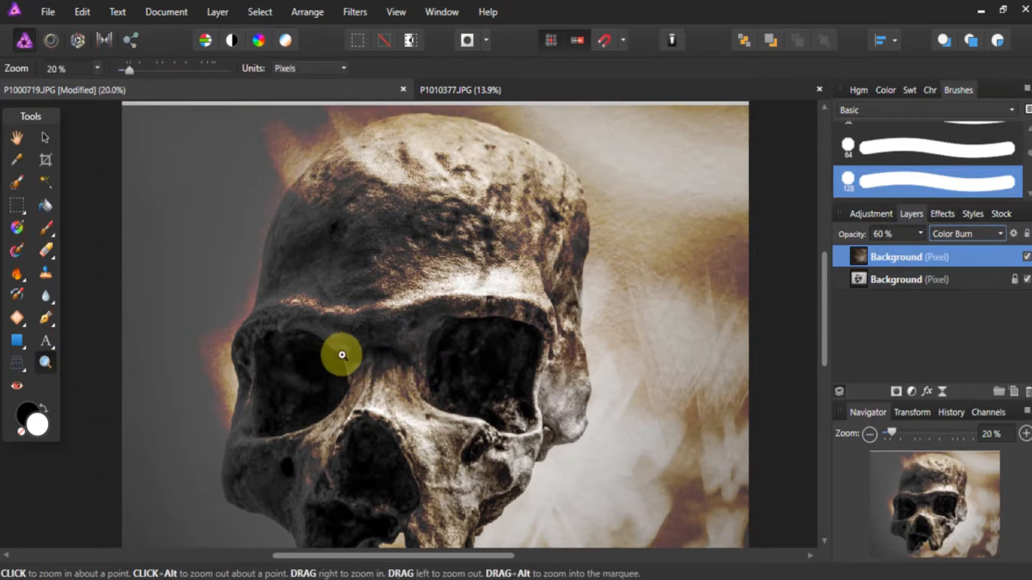
left_click(337, 354, "alt")
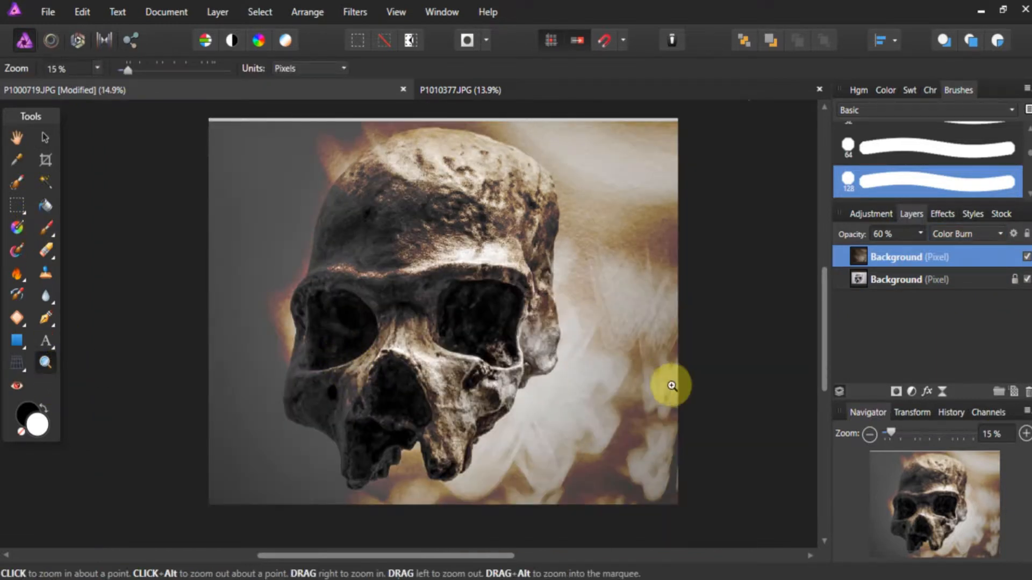
left_click(993, 234)
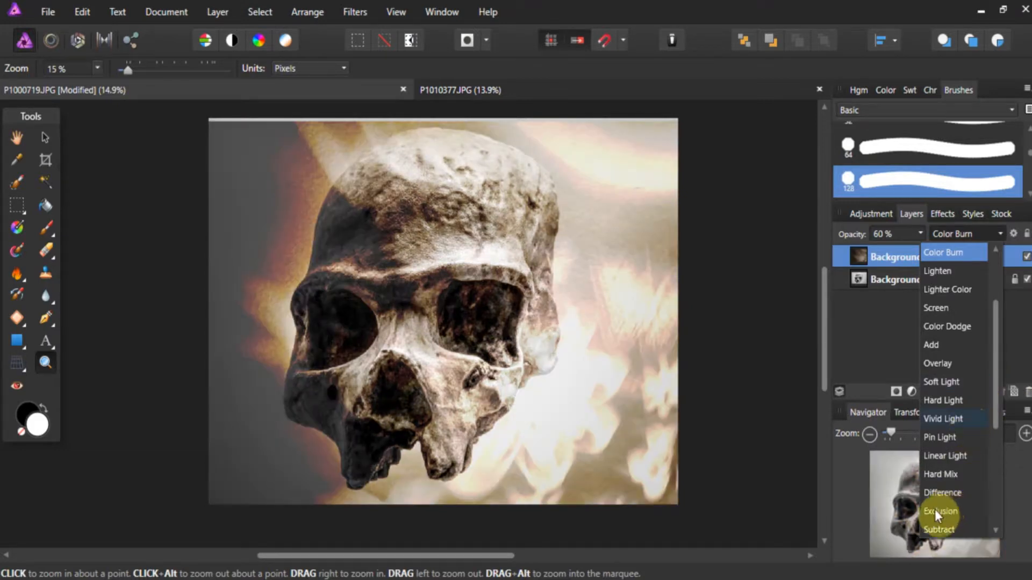
scroll(936, 504, "down", 4)
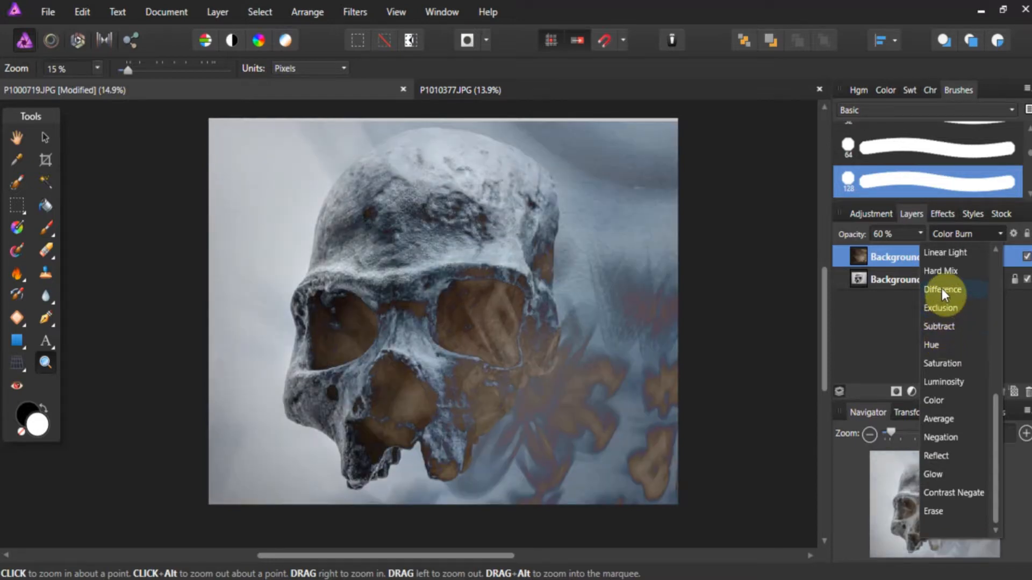
scroll(935, 301, "up", 1)
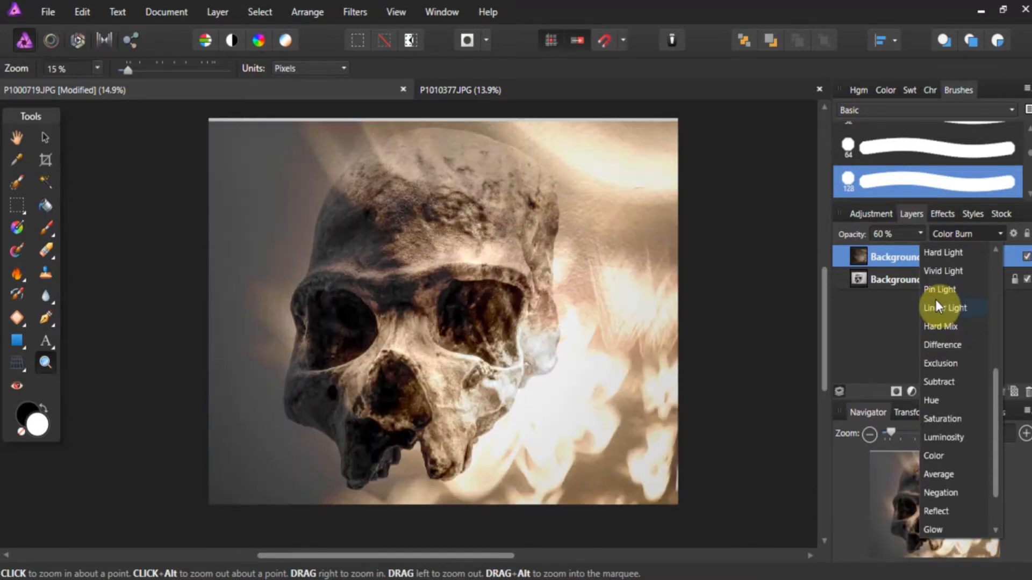
left_click(936, 307)
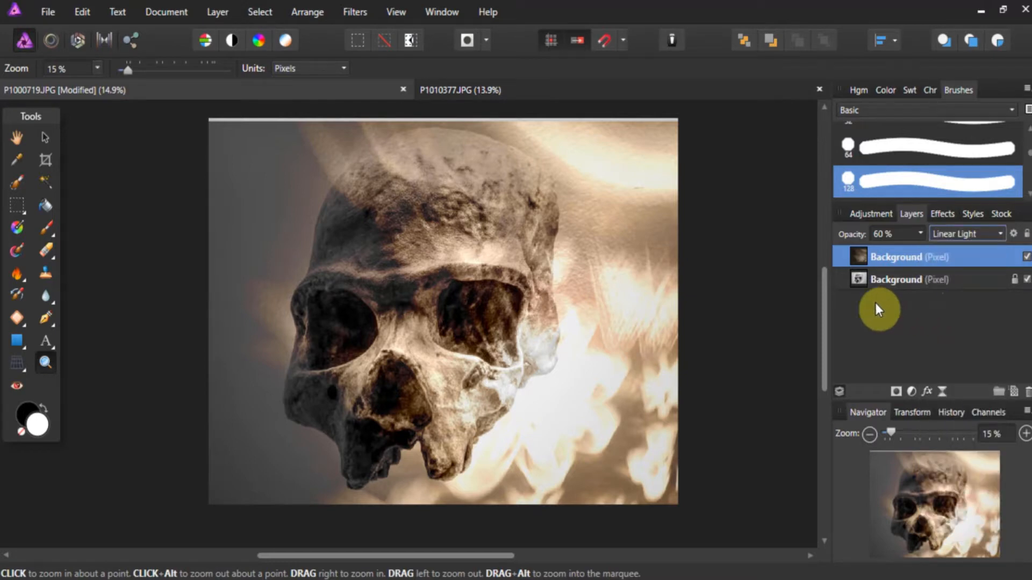
- Crop the image to about 3904 × 3192 px, trimming the thin strip along its upper edge and part of its left side
left_click(46, 160)
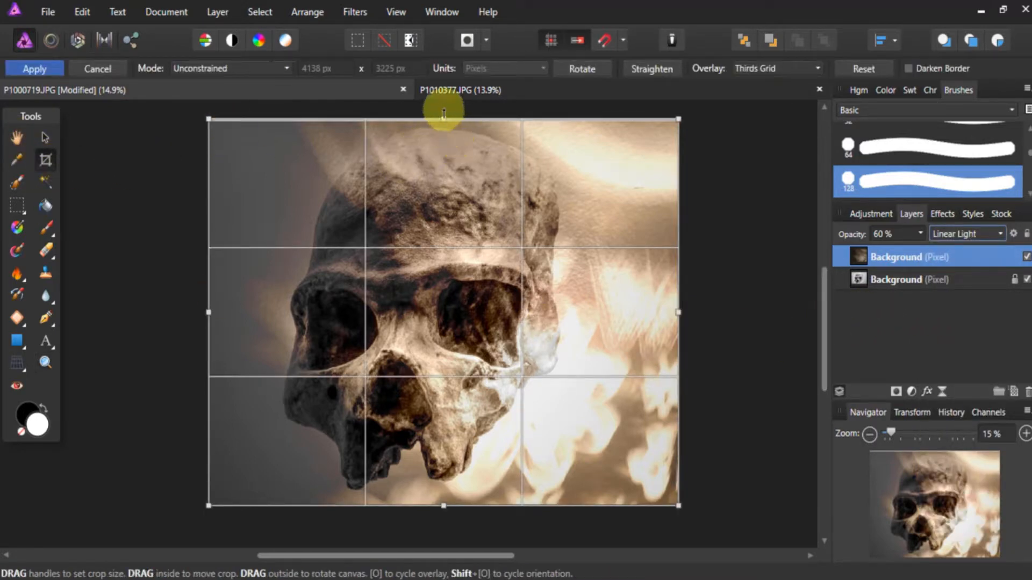
left_click_drag(444, 119, 444, 122)
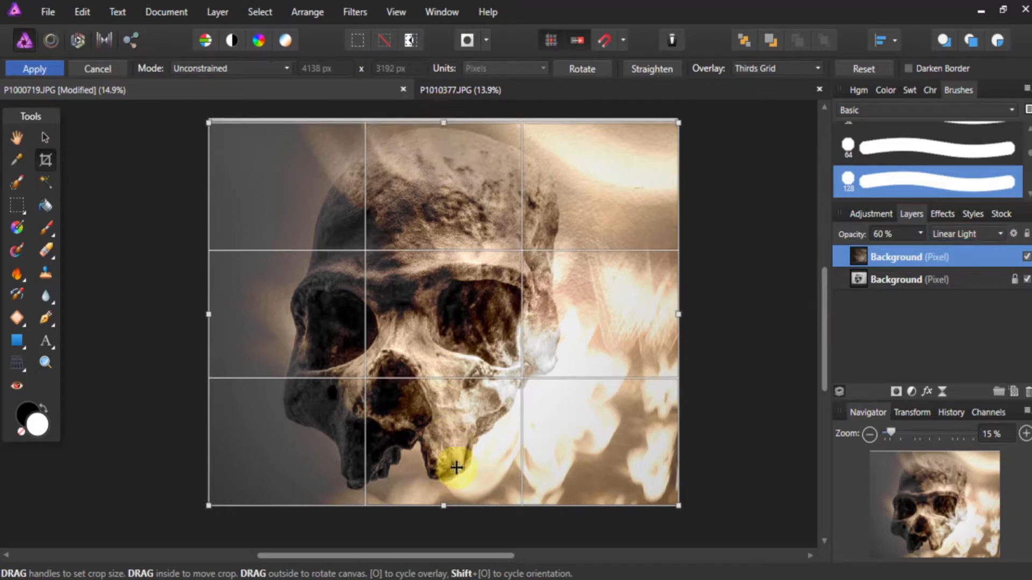
left_click_drag(208, 313, 232, 311)
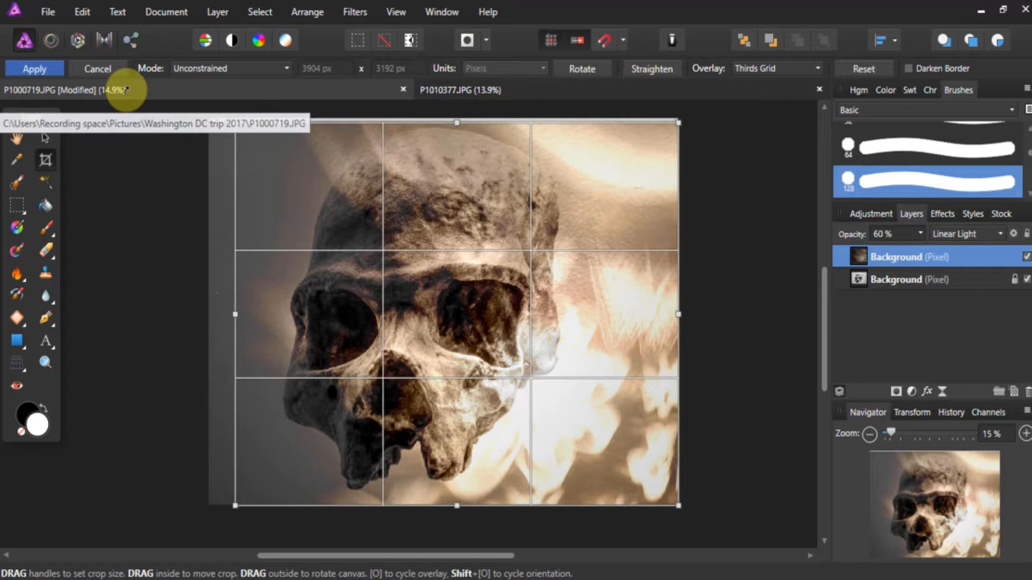
key("Return")
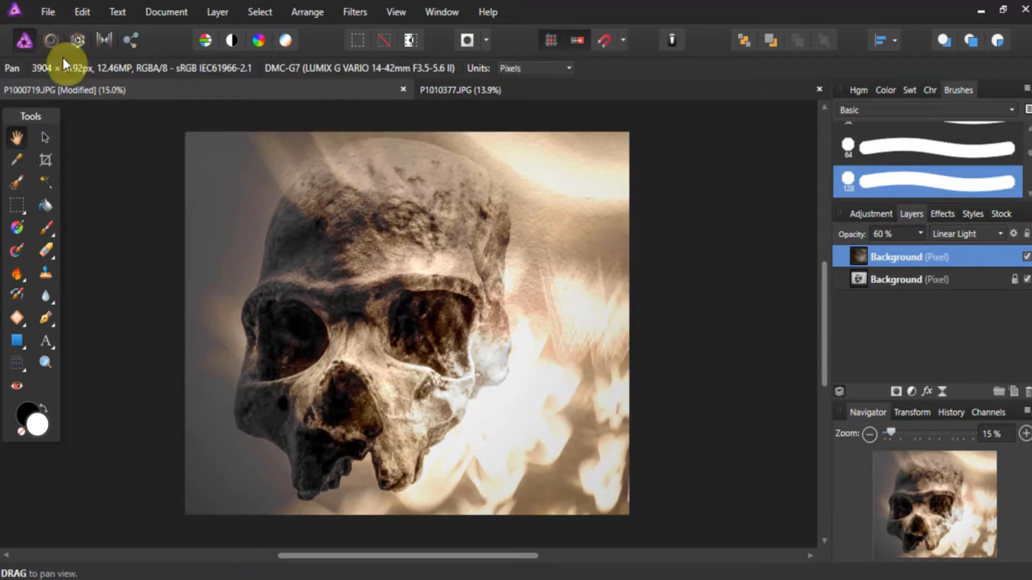
- Add a new pixel layer above the flower layer and fill it with a linear gradient running diagonally between the upper-left and lower-right image corners
left_click(1013, 392)
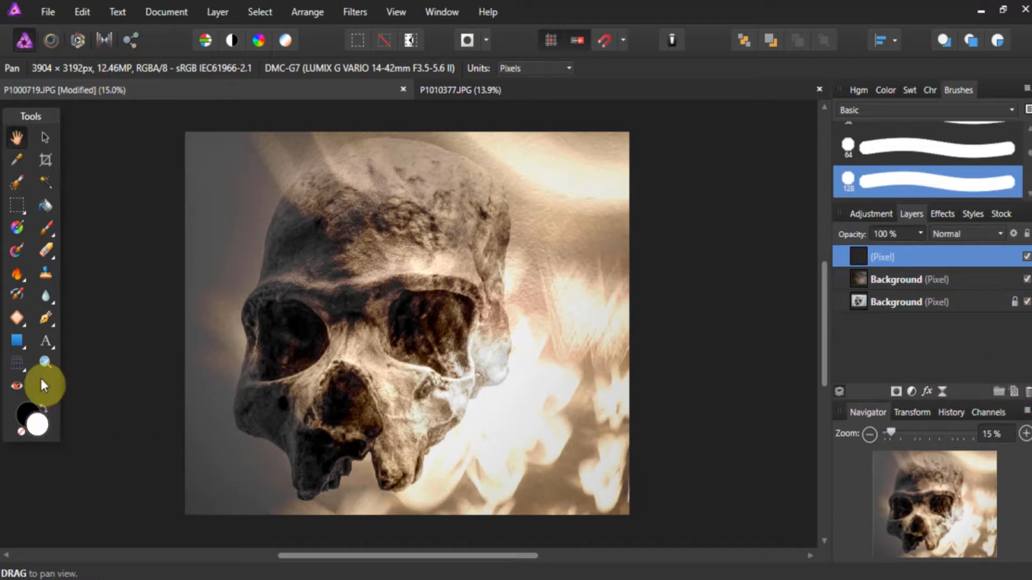
left_click(17, 227)
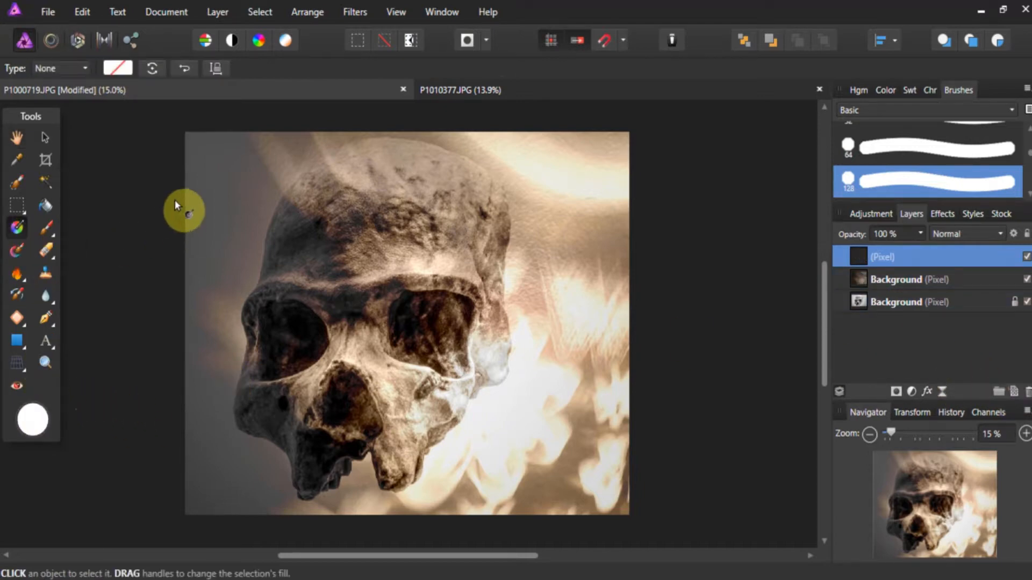
mouse_move(199, 148)
left_mouse_down()
mouse_move(469, 405)
mouse_move(620, 520)
mouse_move(253, 168)
mouse_move(193, 145)
left_mouse_up()
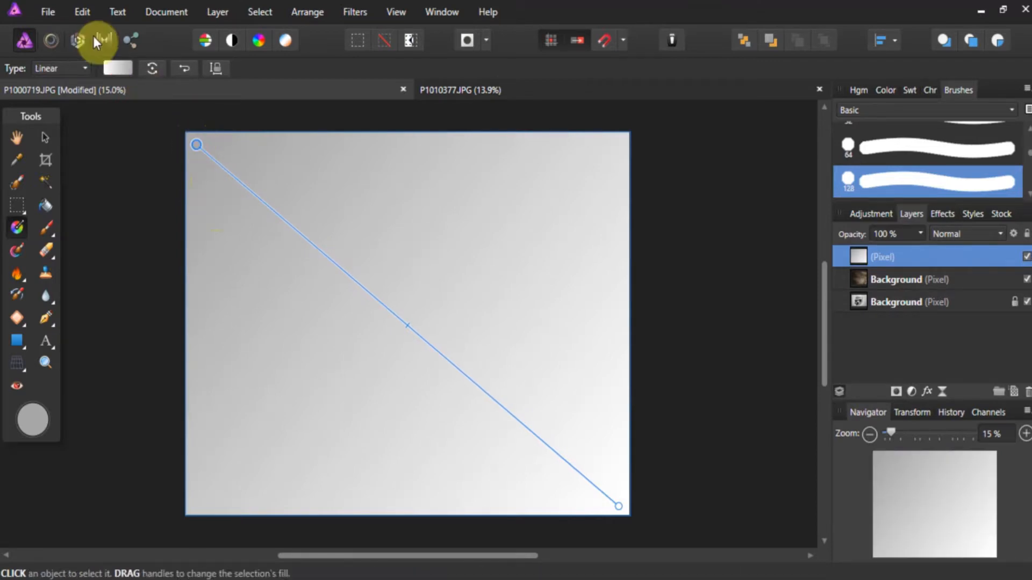
- Darken the gradient's gray stop to a gray value of 14
left_click(117, 67)
left_click(221, 138)
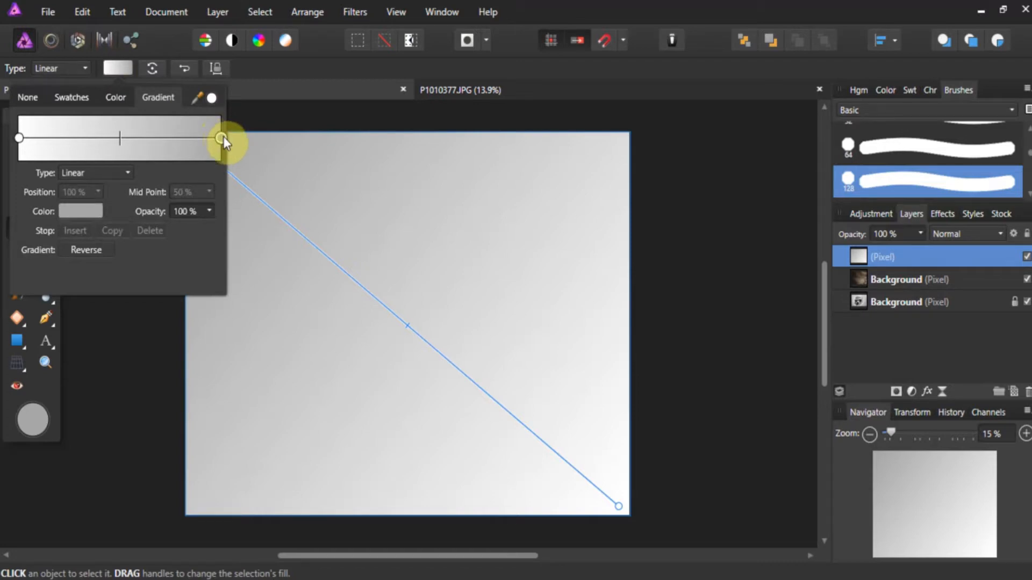
left_click(99, 211)
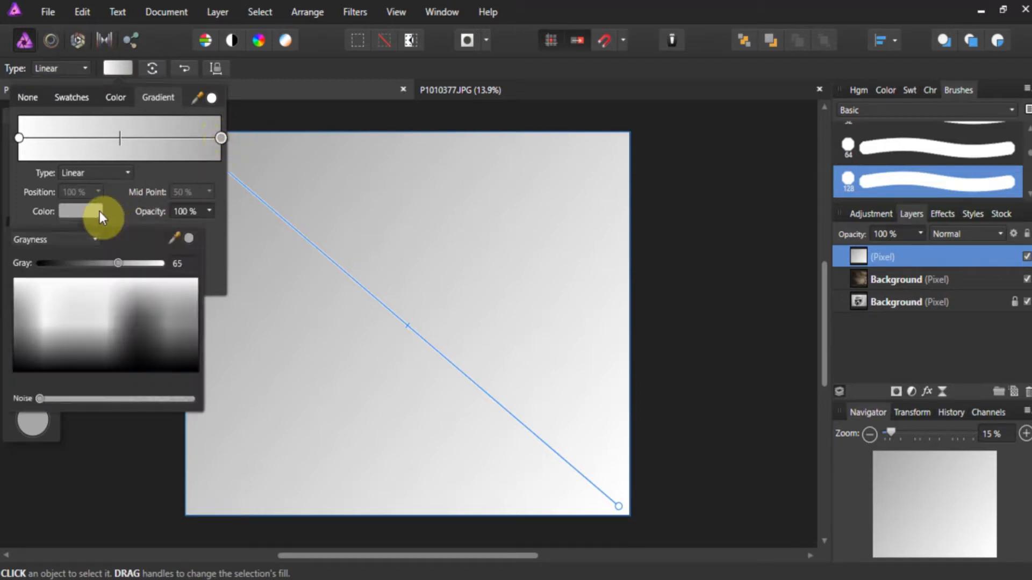
left_click_drag(120, 262, 57, 263)
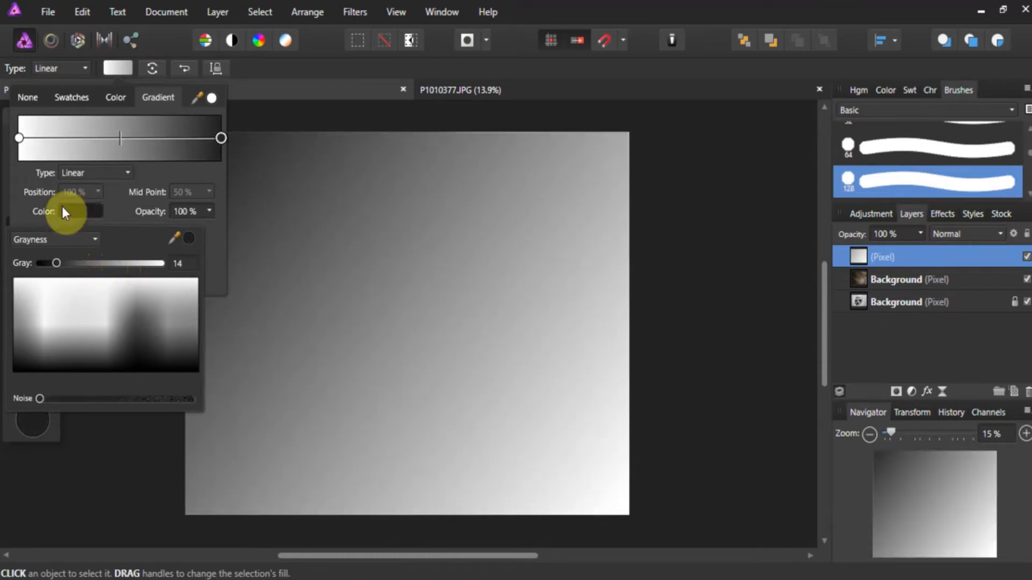
- Set the opacity of the gradient's white stop to 0%
left_click(19, 139)
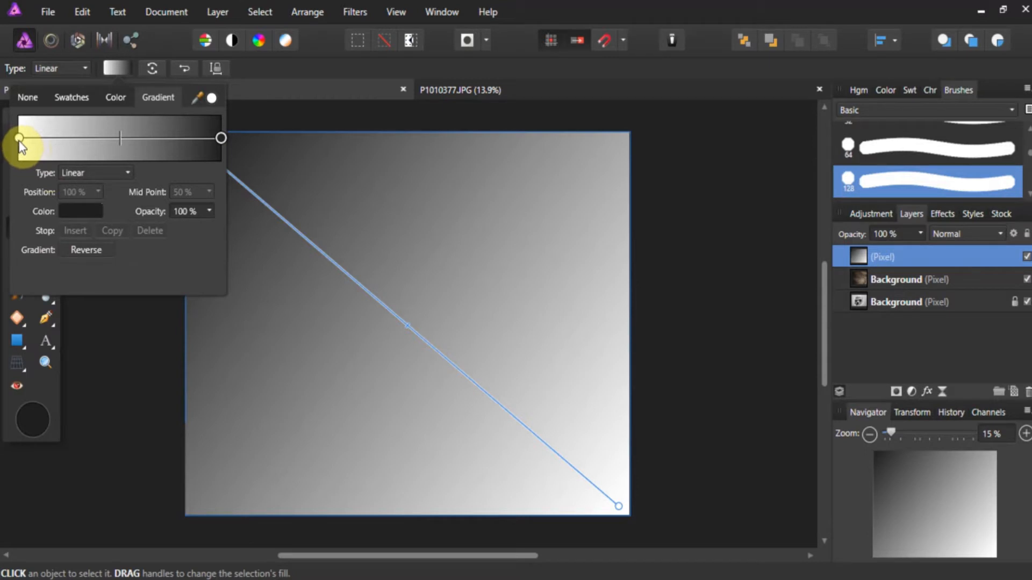
left_click(209, 212)
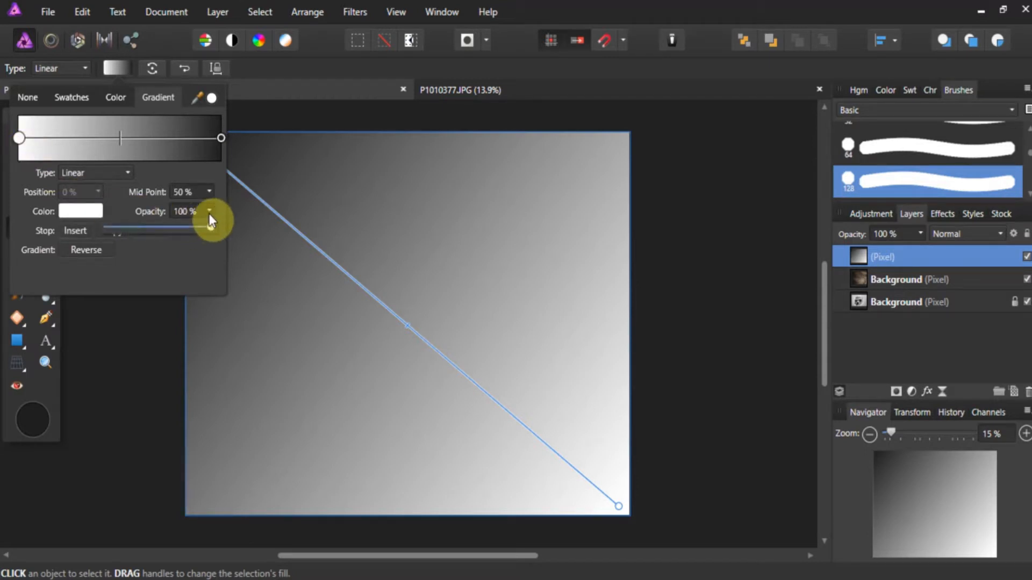
left_click_drag(208, 224, 101, 224)
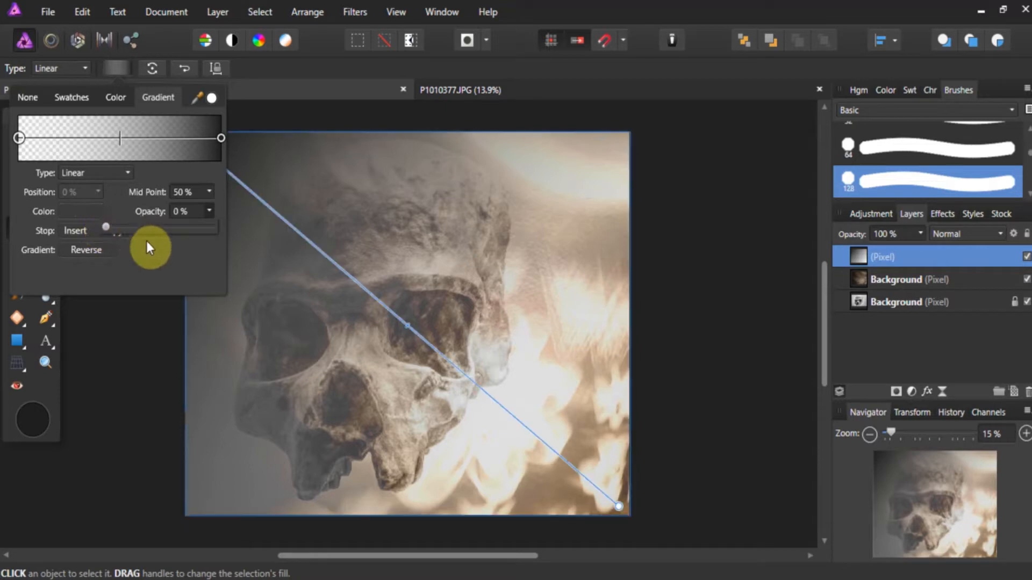
left_click(270, 115)
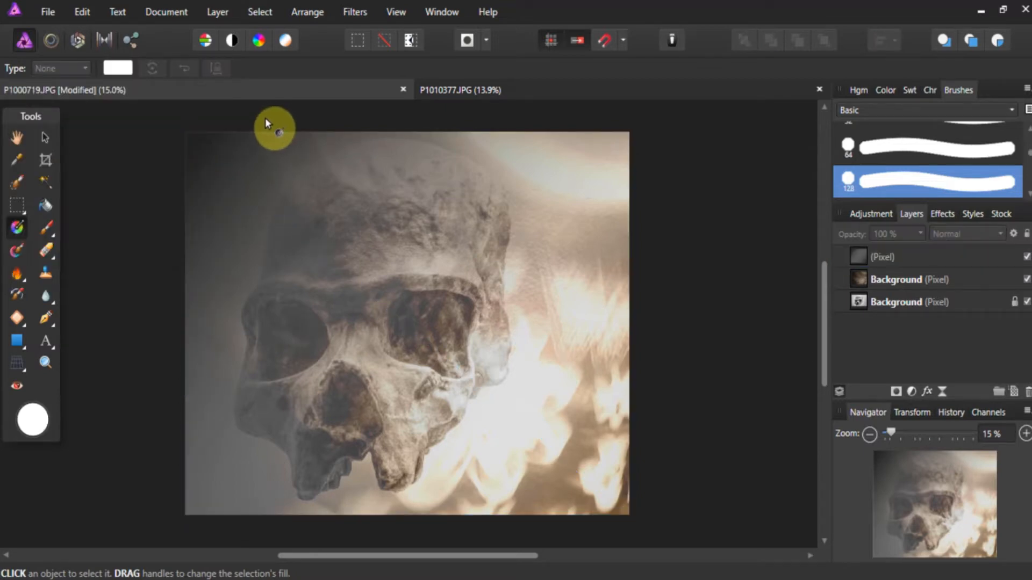
- Reduce the gradient layer's opacity to about 41%
left_click(227, 144)
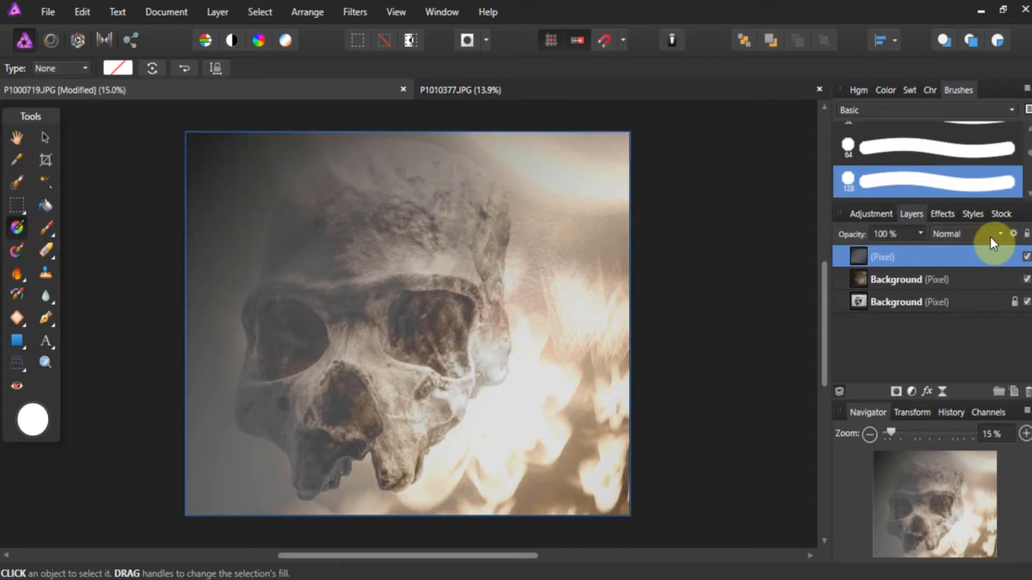
left_click(920, 232)
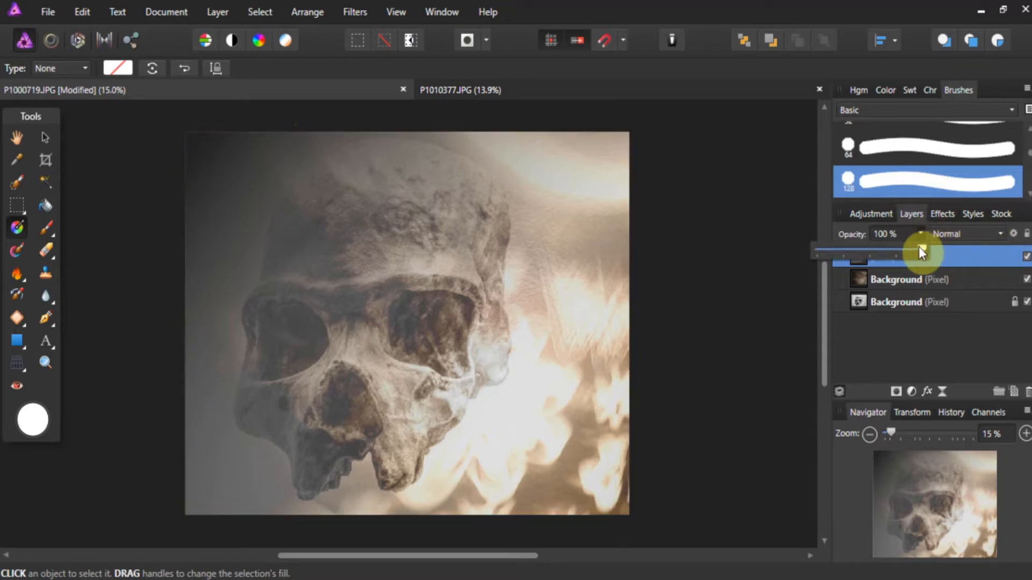
left_click_drag(919, 249, 860, 246)
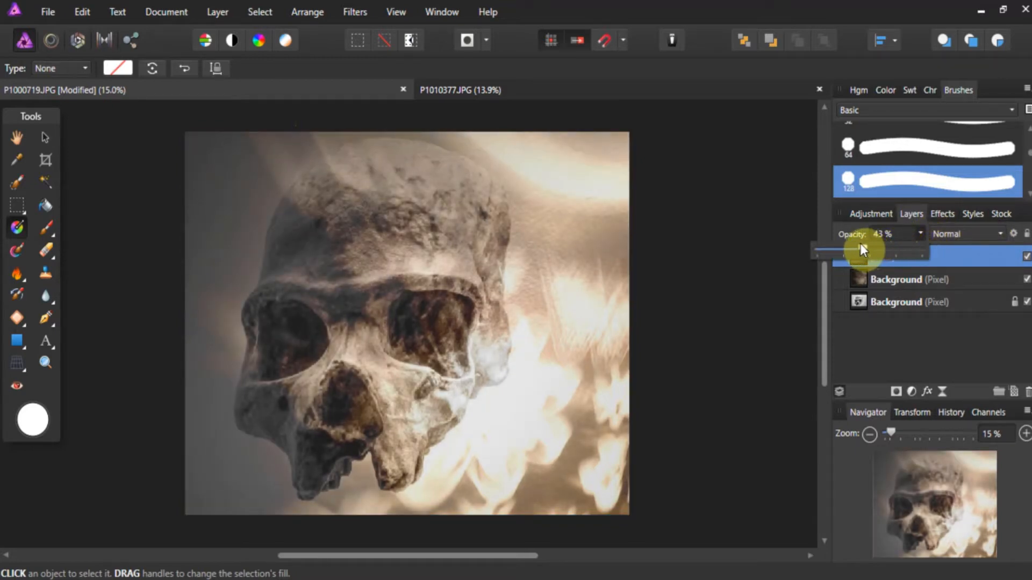
- Set the gradient layer's blend mode to Darken and compare the image with that layer hidden and shown
left_click(997, 237)
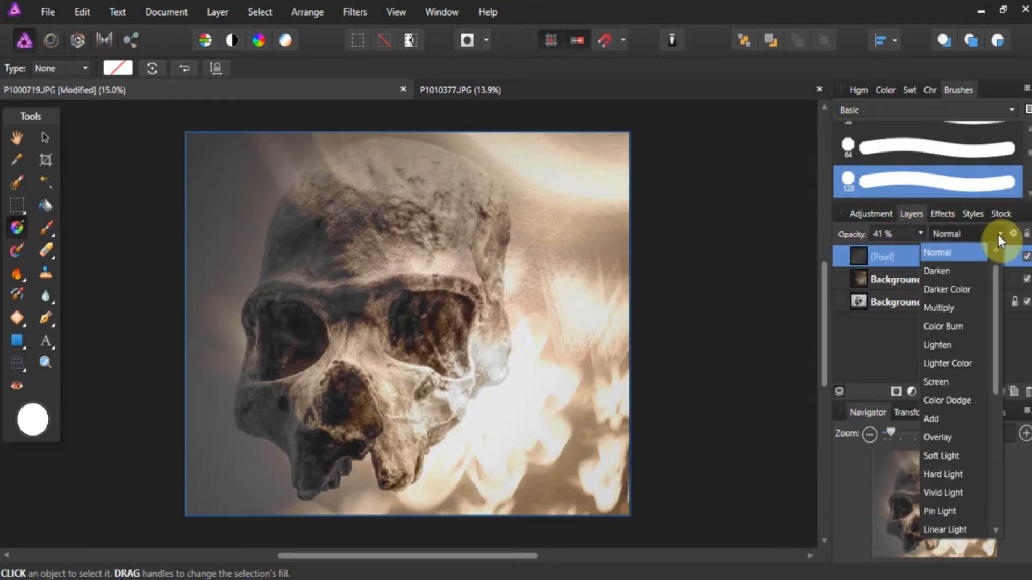
left_click(966, 270)
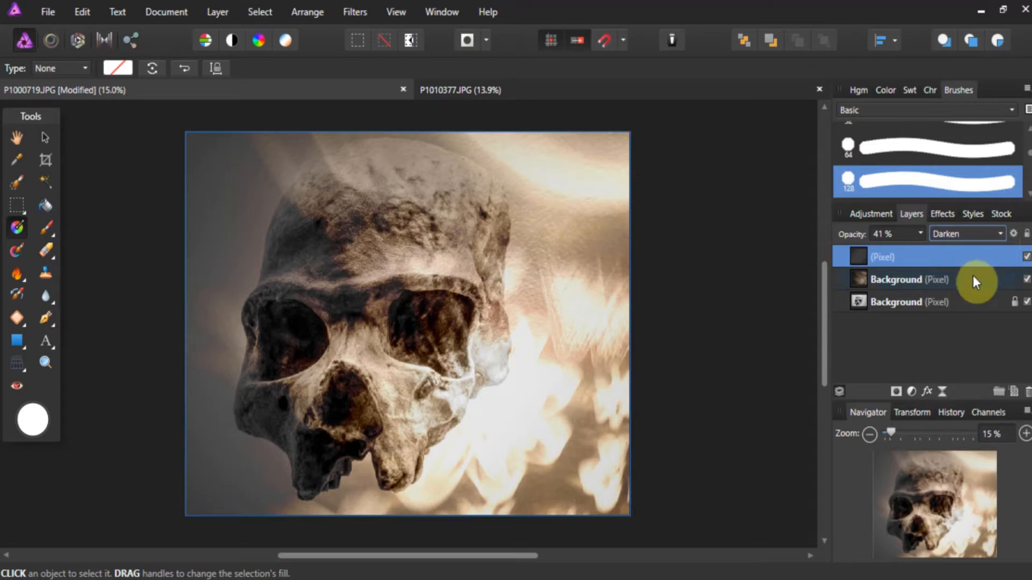
left_click(1026, 257)
left_click(1025, 258)
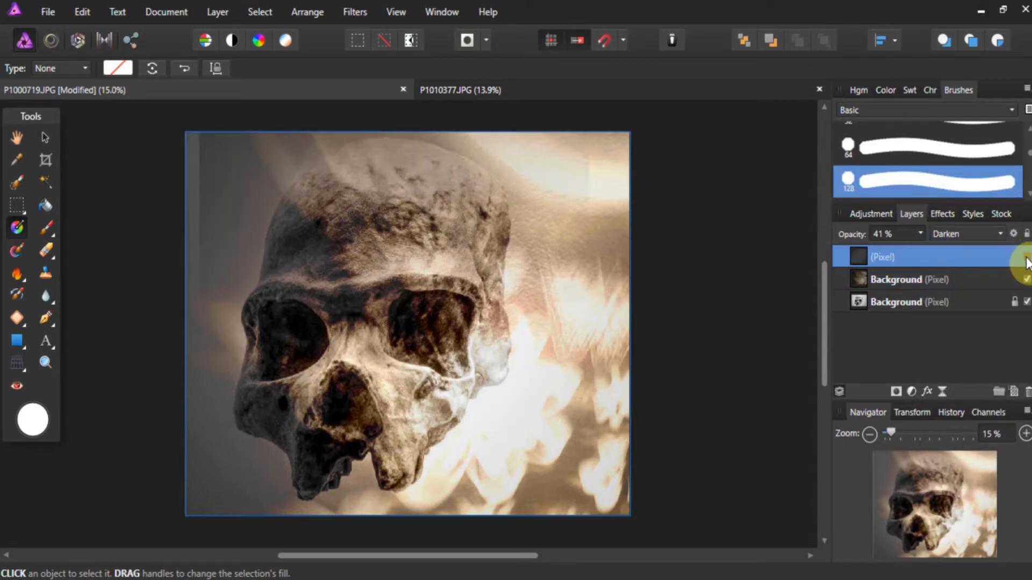
- Compare the composite with the darkening gradient layer hidden and shown, leaving the layer visible
left_click(1026, 264)
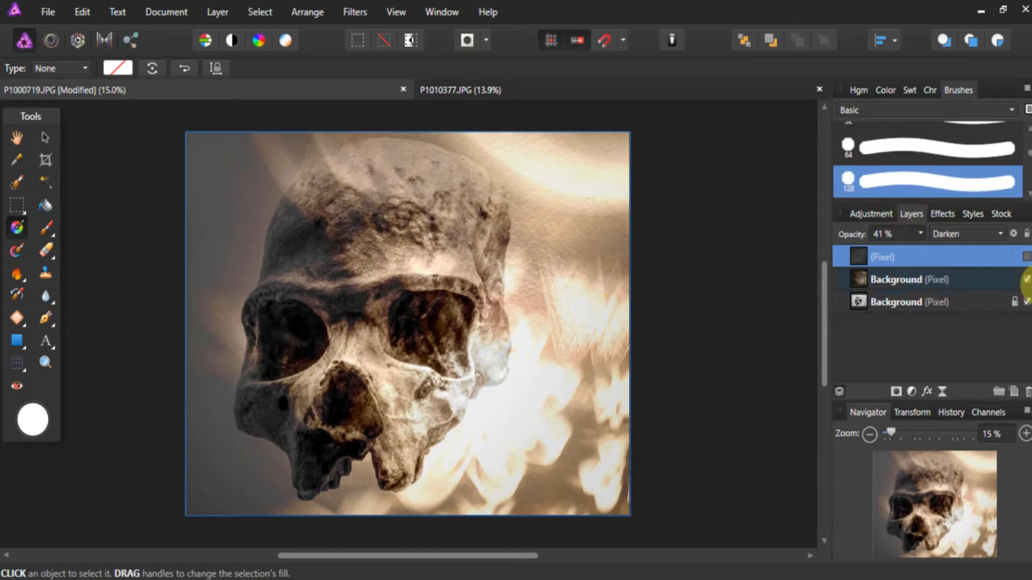
left_click(1025, 257)
left_click(1026, 257)
left_click(1026, 257)
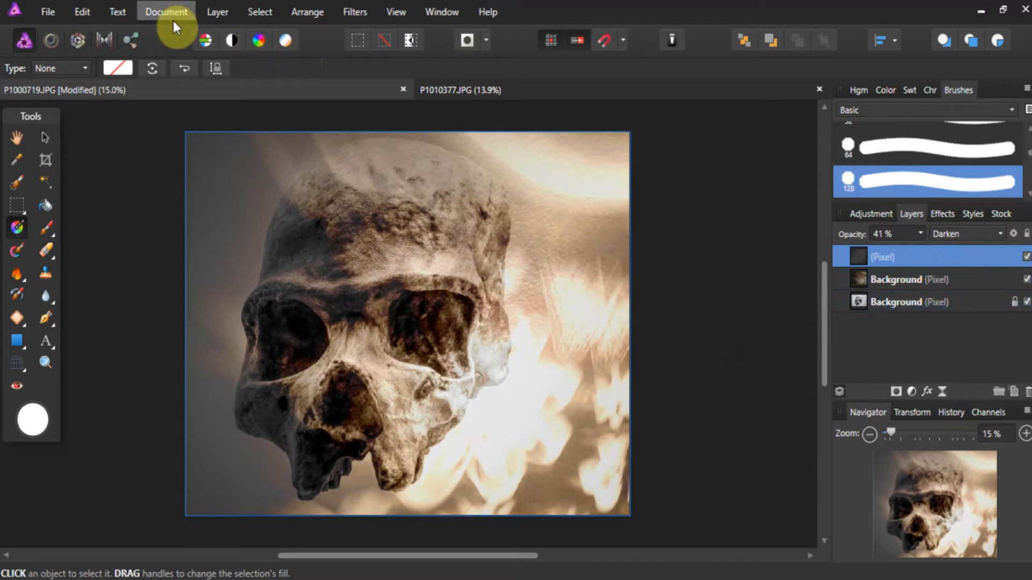
- Add a live Lighting filter layer above the gradient layer and move its settings dialog off the image
left_click(210, 16)
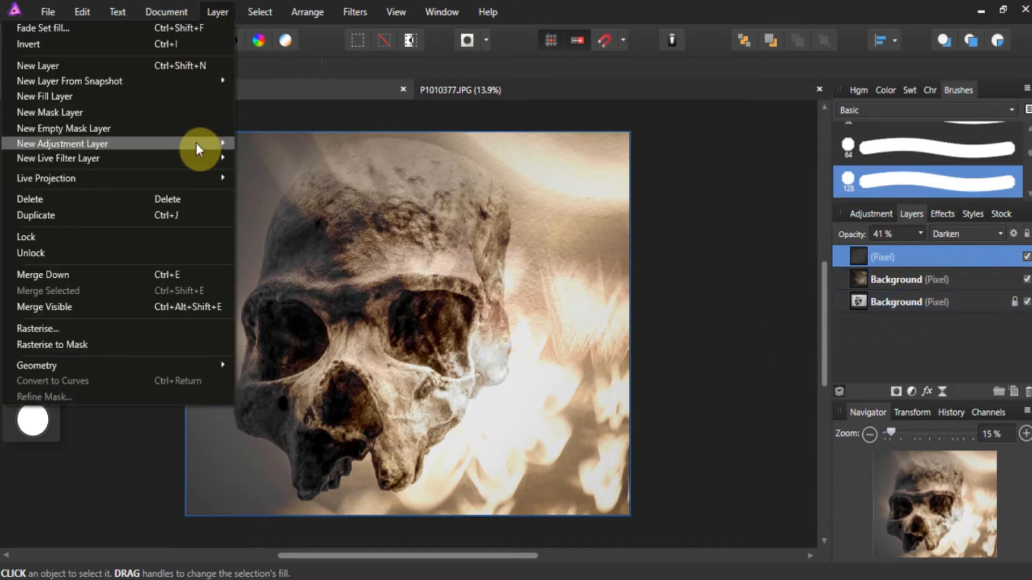
mouse_move(220, 160)
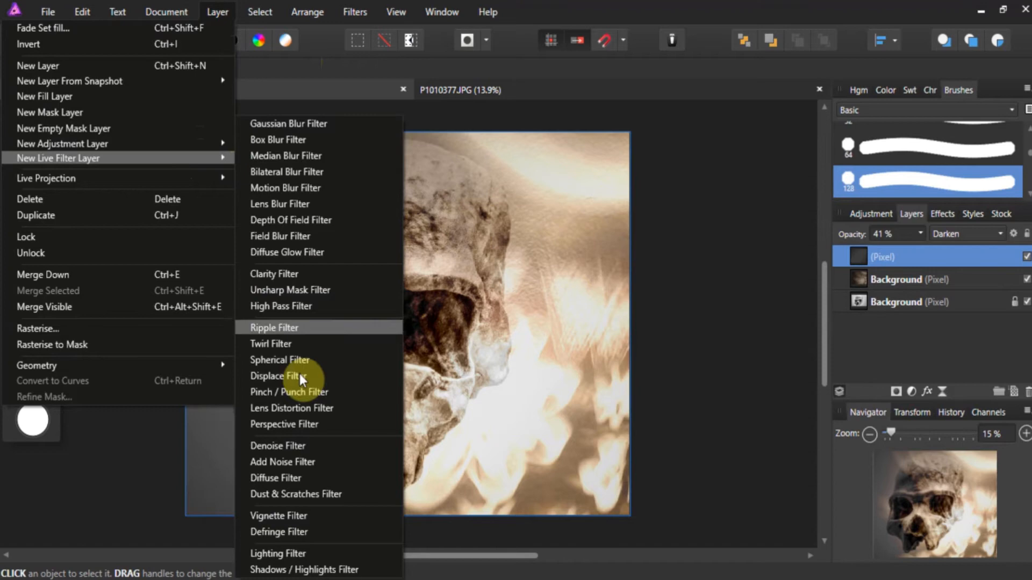
left_click(324, 551)
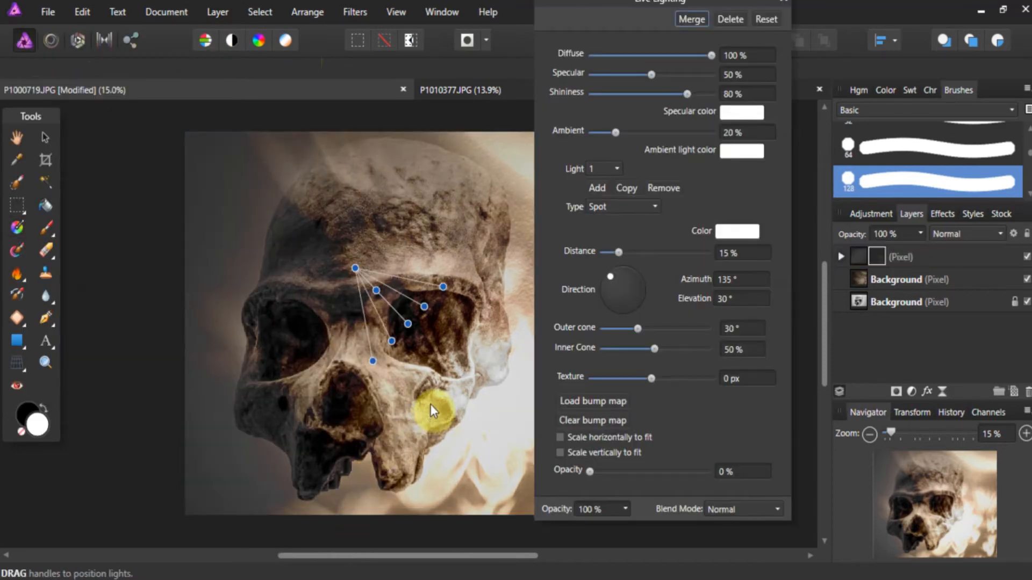
left_click_drag(649, 2, 816, 41)
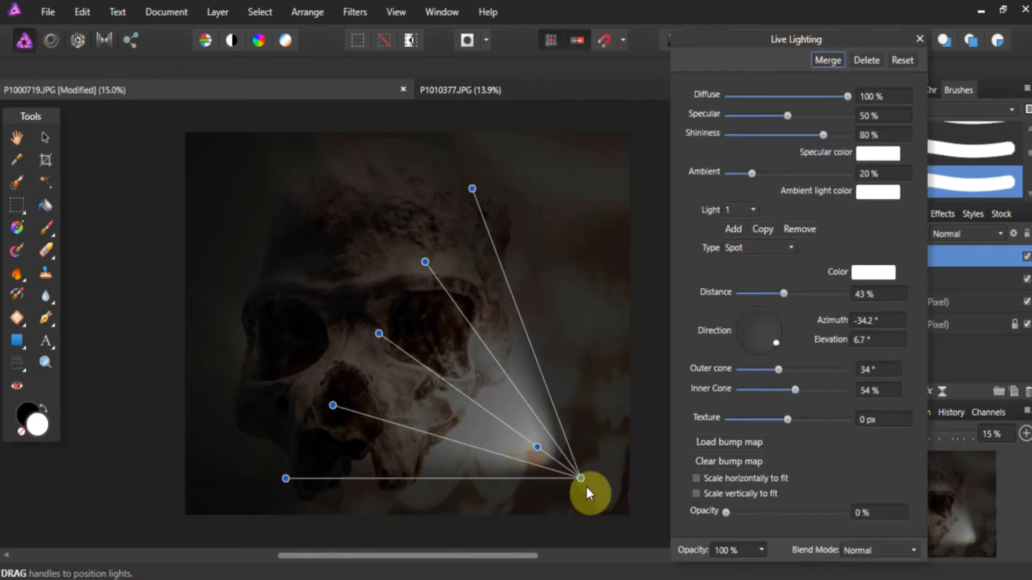
- Place the spotlight beyond the image's lower-right corner, aimed at the skull, with distance about 77% and elevation about 12.9°
left_click_drag(585, 487, 717, 578)
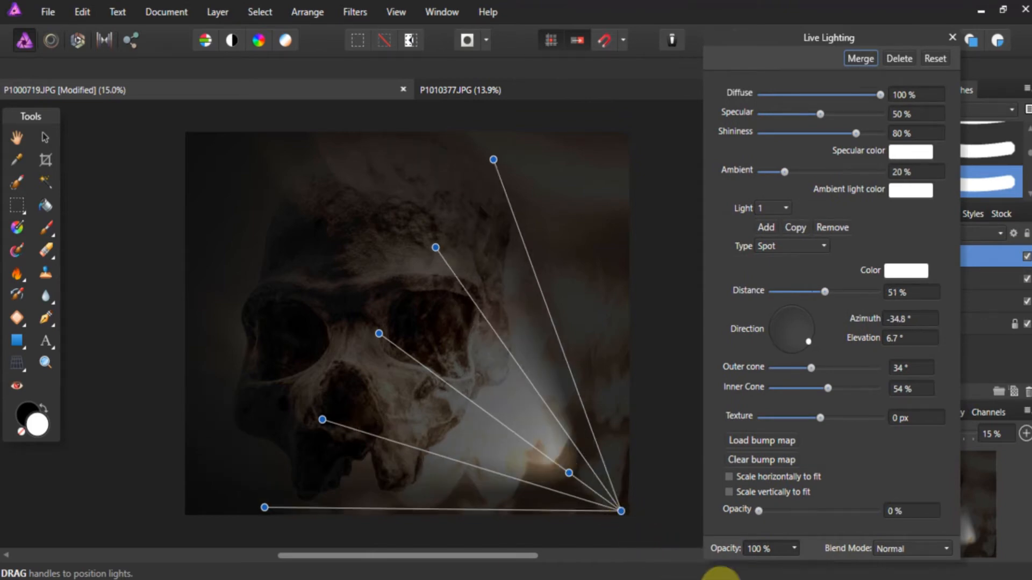
left_click_drag(391, 334, 256, 217)
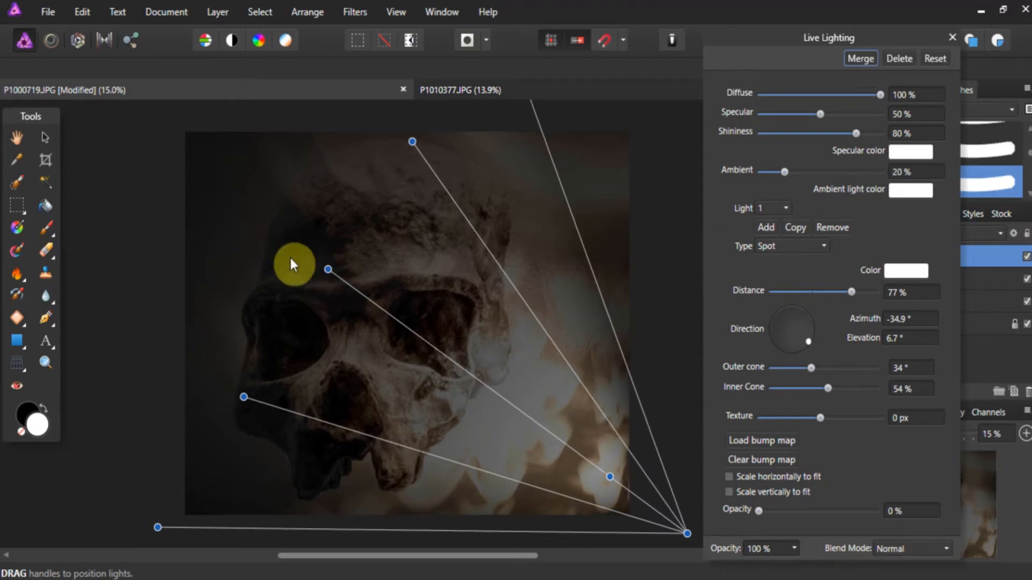
left_click_drag(292, 263, 475, 402)
left_click_drag(599, 485, 553, 430)
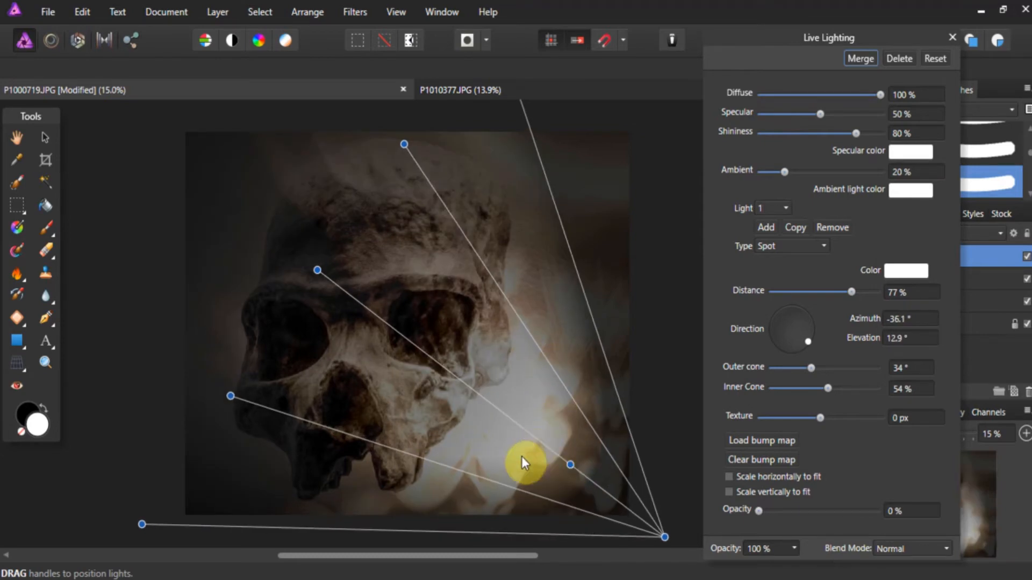
scroll(567, 356, "up", 2)
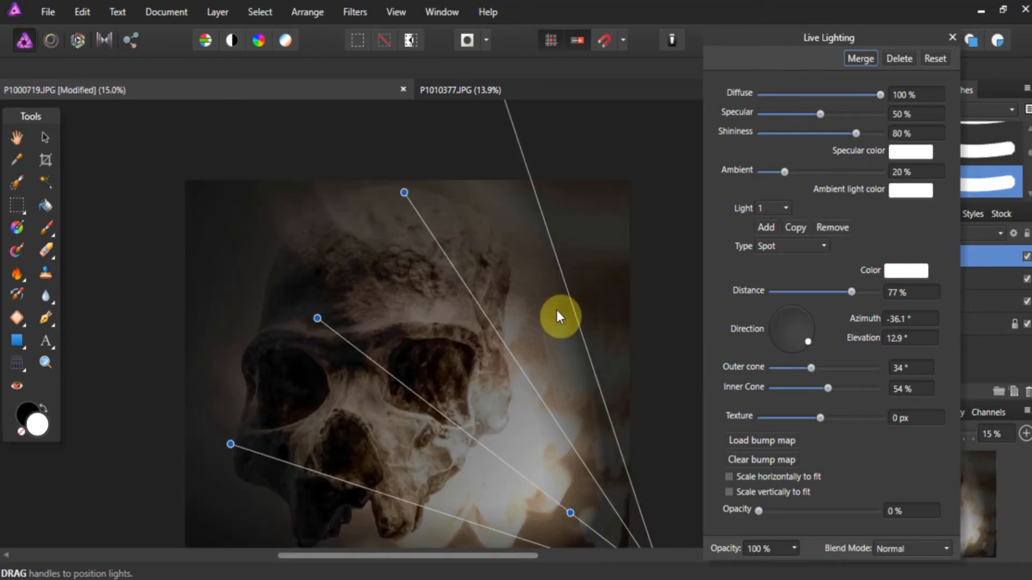
scroll(554, 312, "down", 2)
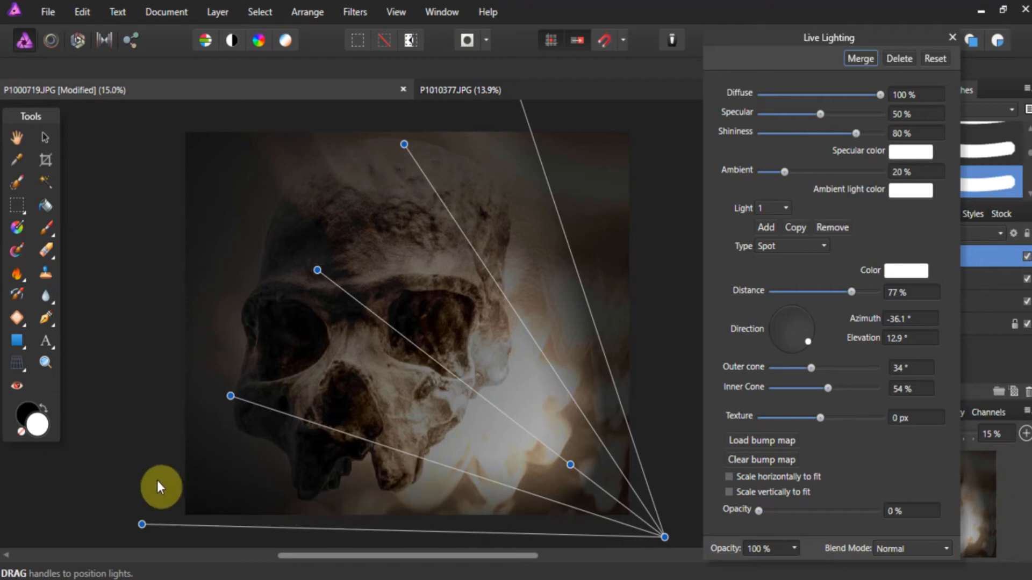
- Narrow the spotlight's outer cone to about 29.6°, lower its elevation to about 8.8°, and close the lighting settings
mouse_move(141, 525)
left_mouse_down()
mouse_move(149, 491)
mouse_move(168, 484)
mouse_move(199, 503)
mouse_move(138, 516)
left_mouse_up()
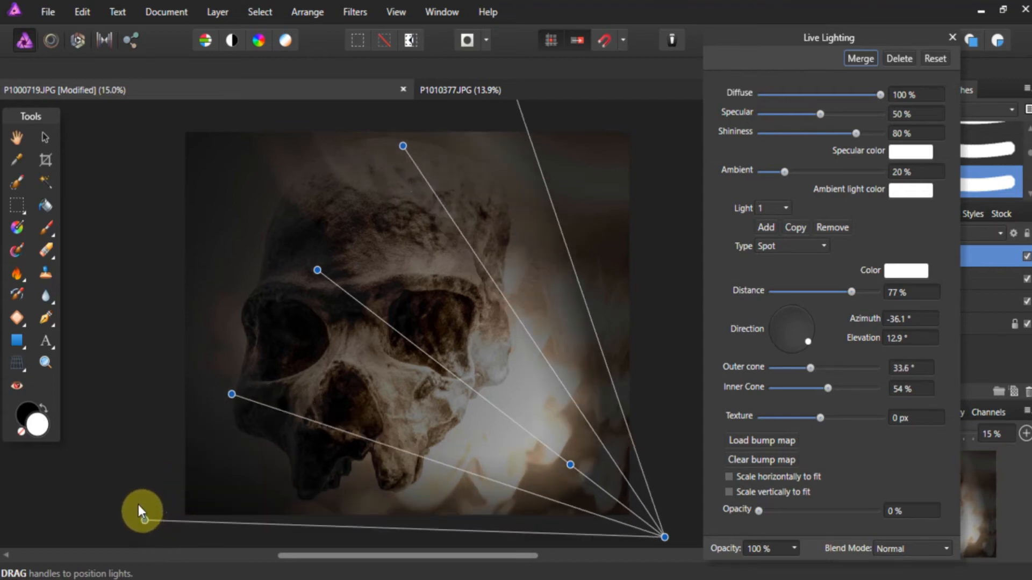
left_click_drag(162, 482, 166, 479)
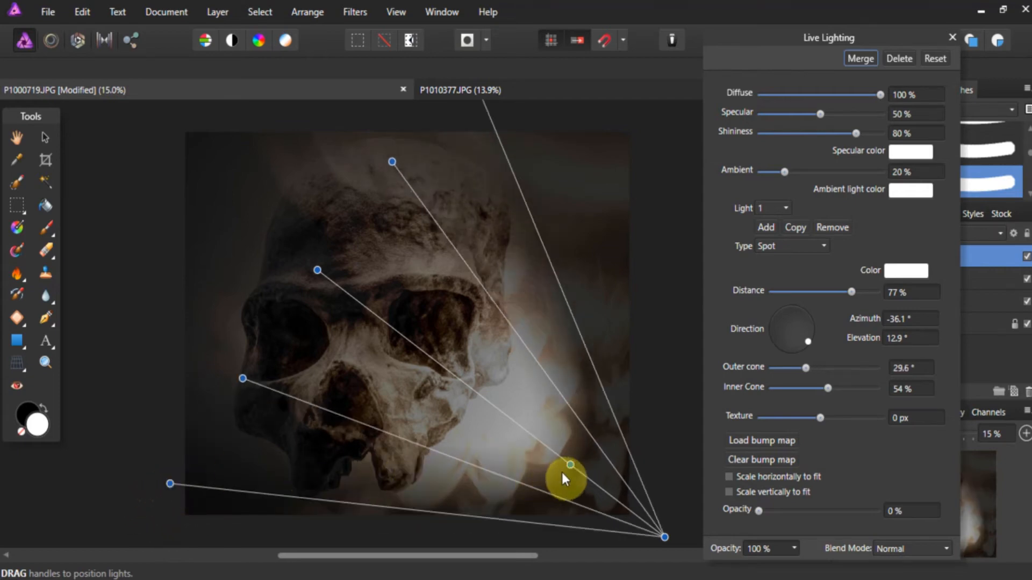
left_click_drag(569, 463, 590, 470)
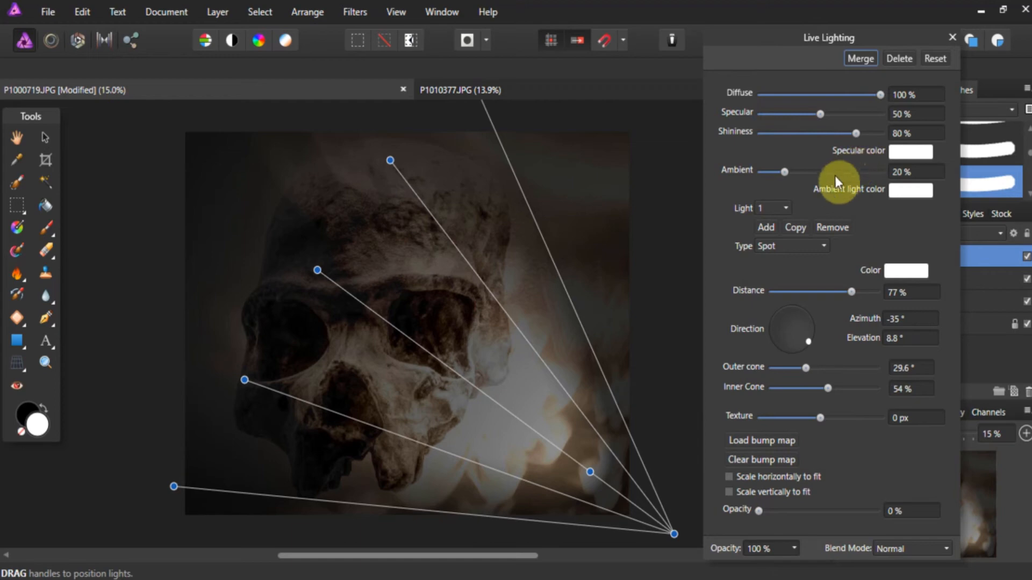
left_click(950, 36)
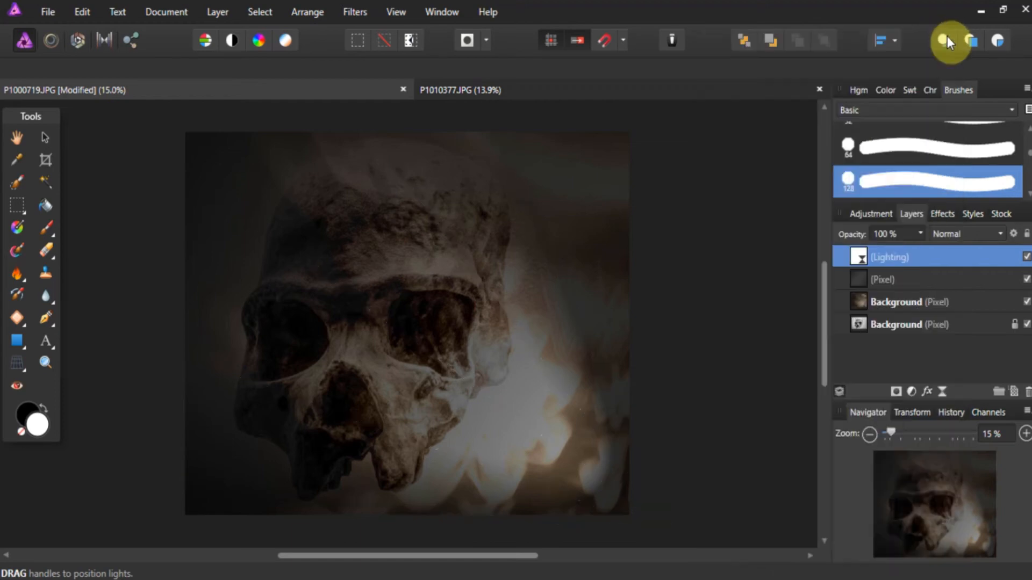
key("g")
scroll(721, 221, "down", 1)
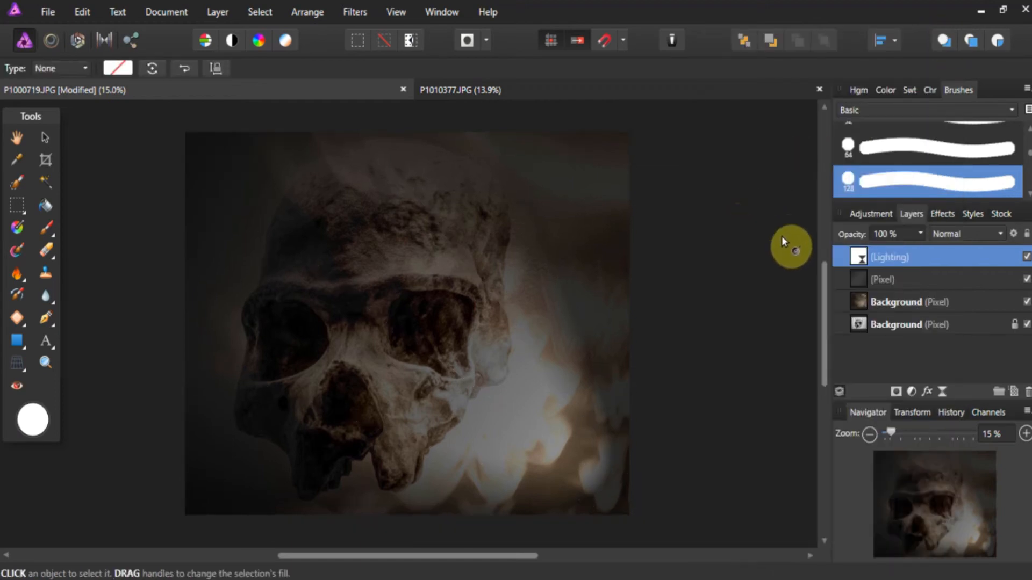
- Add a Brightness / Contrast adjustment with brightness at 41% over the composite and close its settings
left_click(888, 214)
scroll(887, 272, "down", 3)
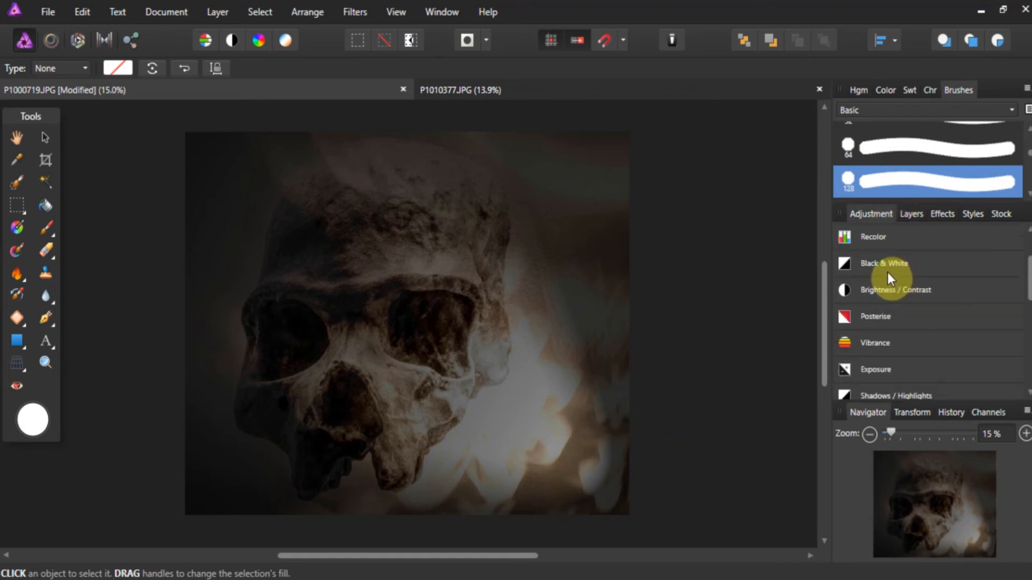
left_click(842, 286)
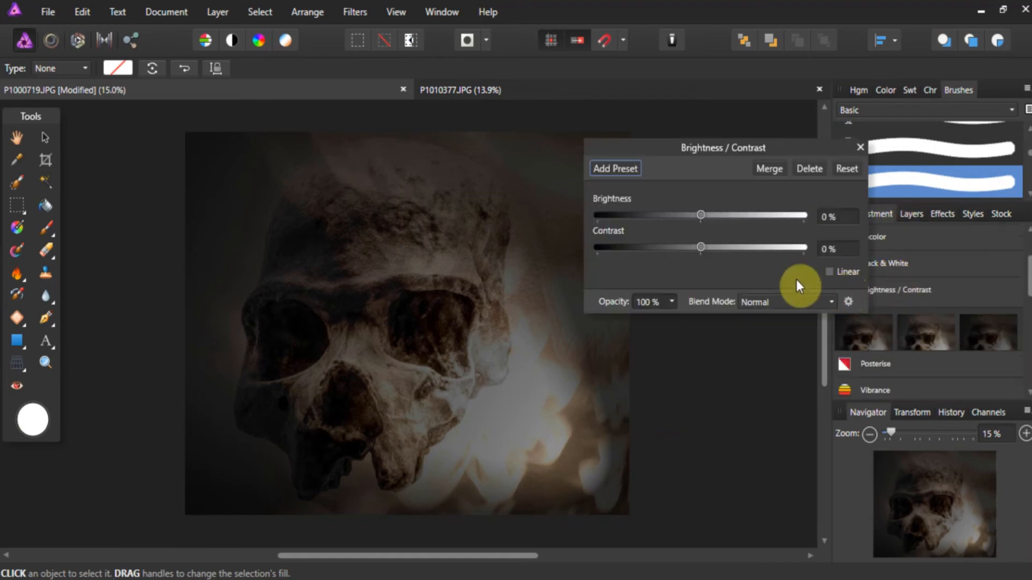
left_click_drag(704, 216, 737, 222)
left_click_drag(741, 225, 745, 225)
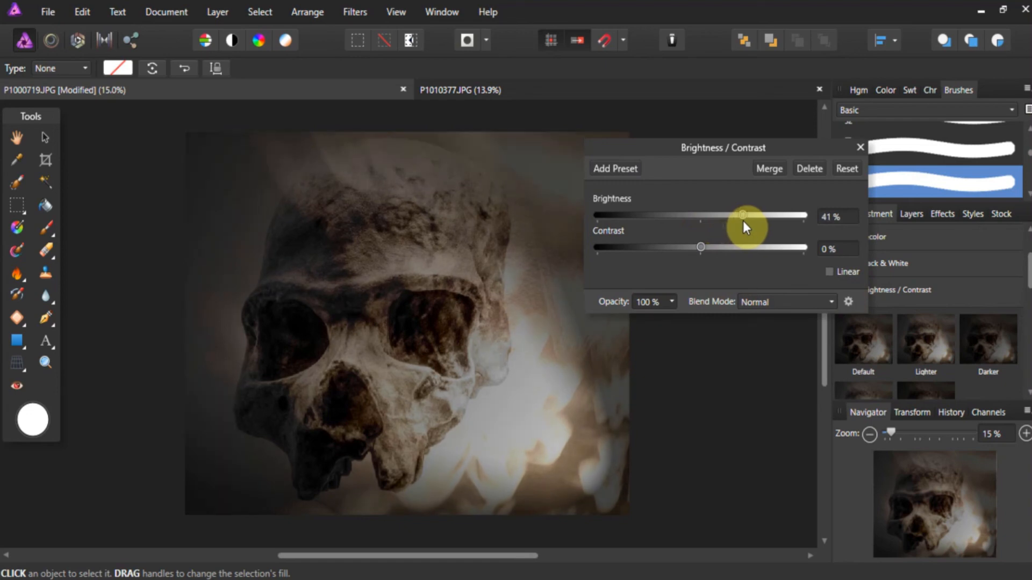
left_click(859, 147)
scroll(690, 322, "up", 1)
scroll(690, 323, "down", 1)
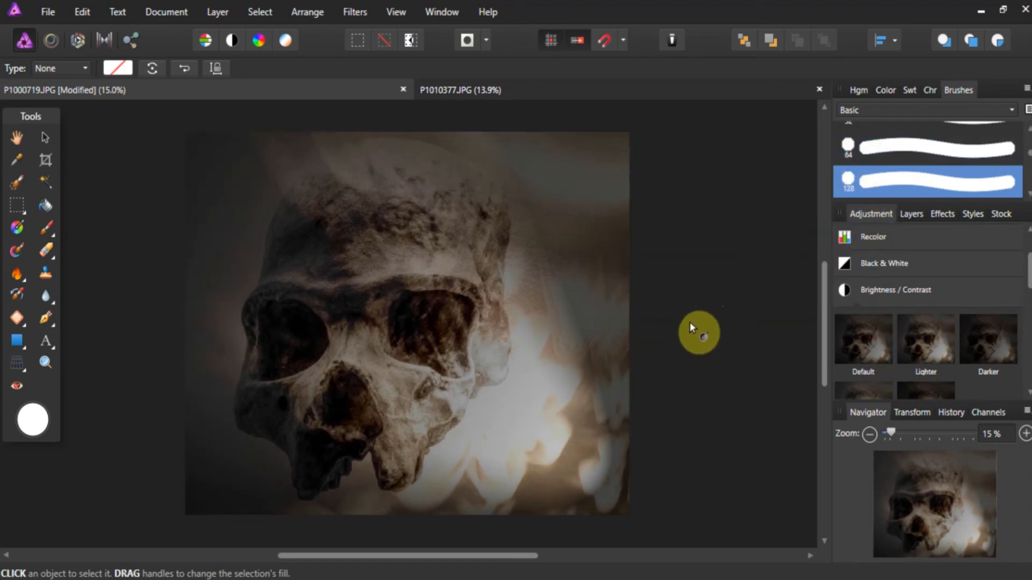